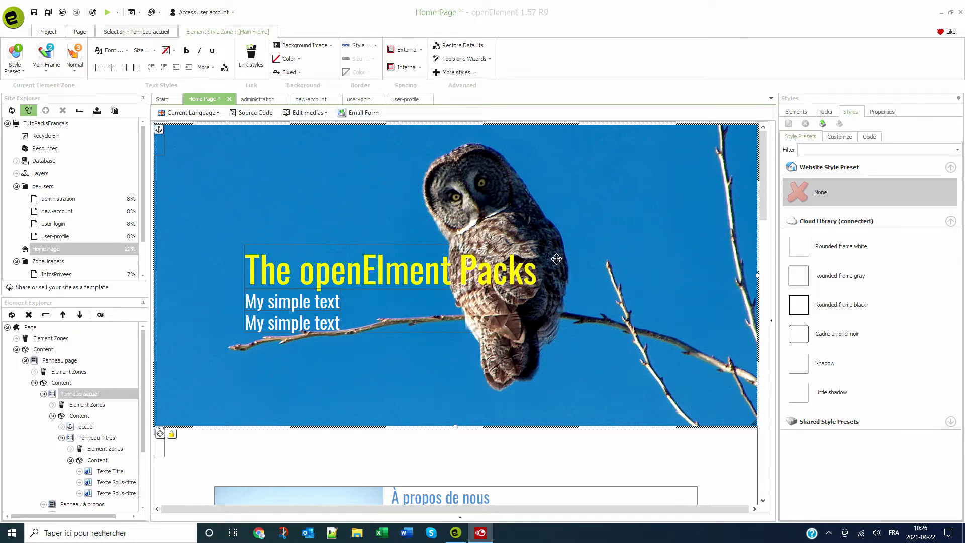
- Open the user-login page, then scroll through the administration page to review it
left_click(359, 99)
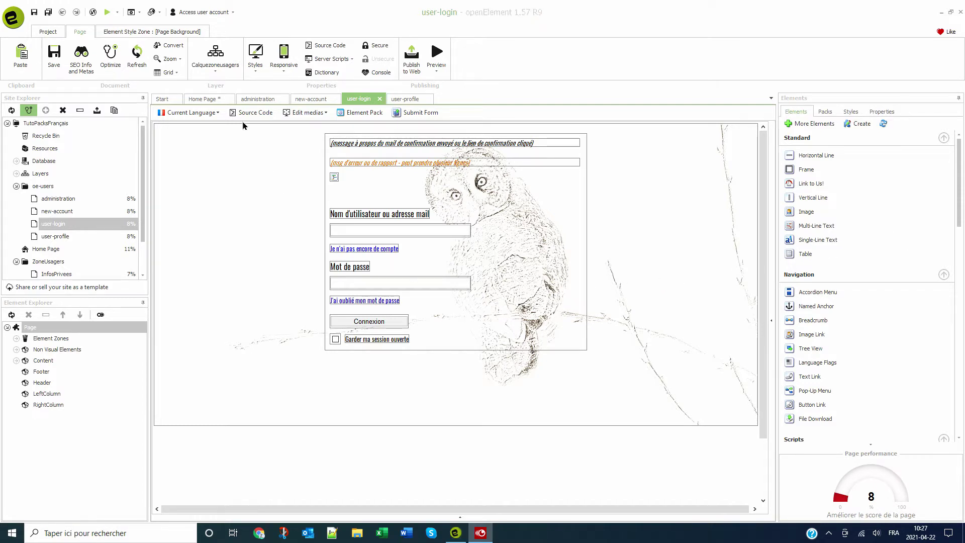
left_click(249, 99)
scroll(324, 207, "down", 5)
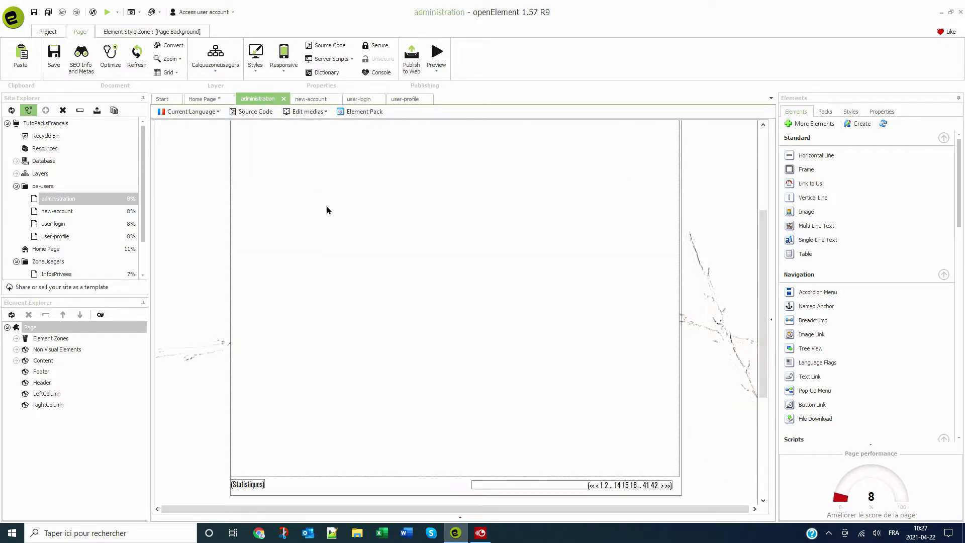
scroll(326, 210, "up", 5)
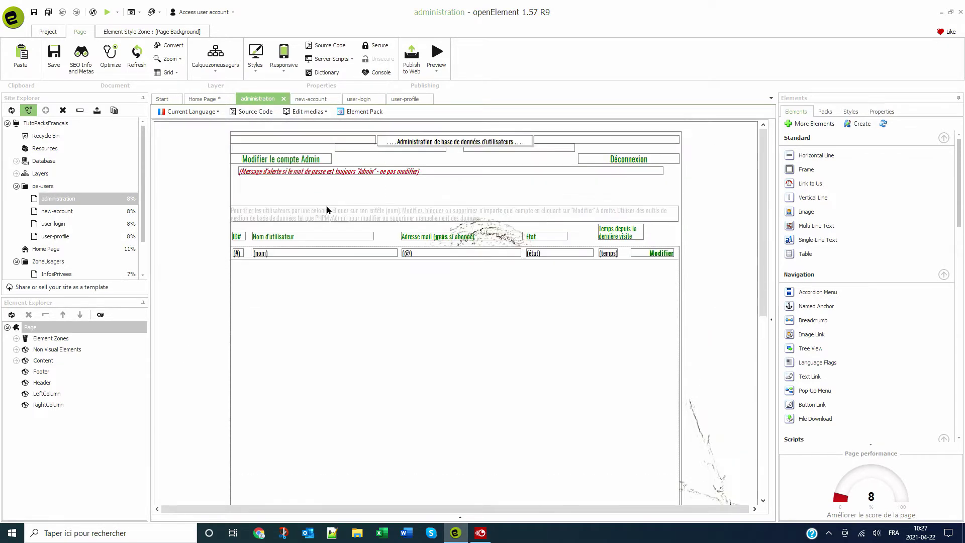
- Review the new-account page, then bring up the user-profile page and scroll through it
left_click(314, 100)
scroll(477, 200, "down", 3)
scroll(477, 200, "down", 4)
scroll(477, 200, "up", 10)
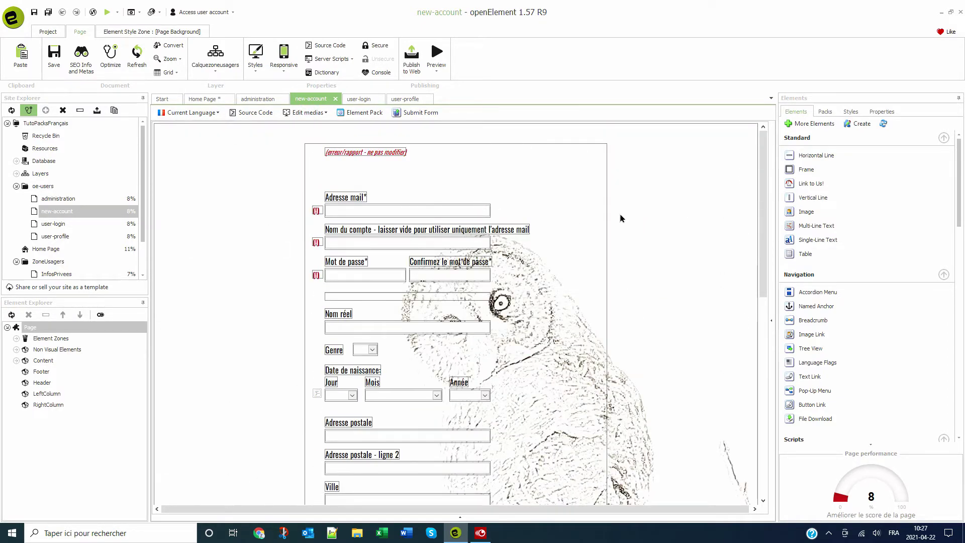
left_click(404, 100)
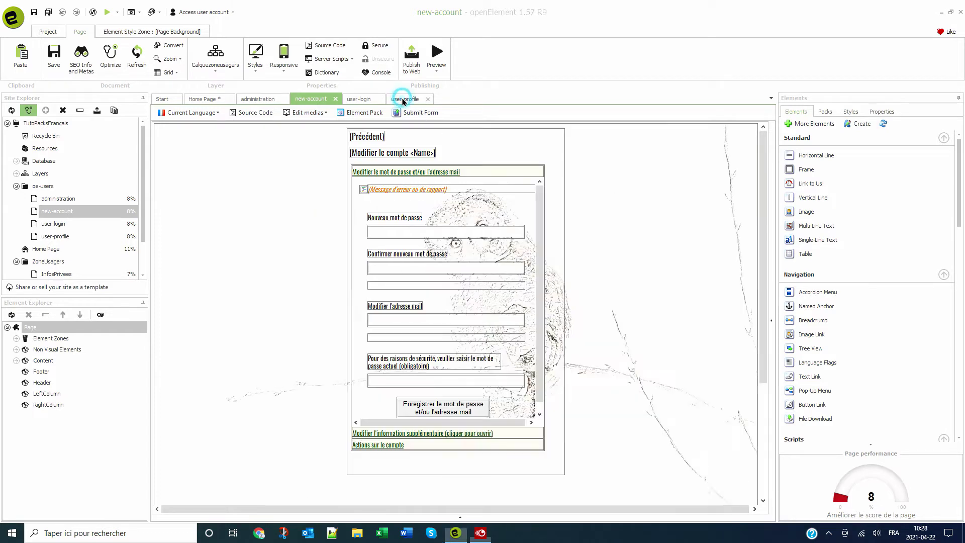
scroll(582, 183, "down", 3)
scroll(582, 186, "up", 3)
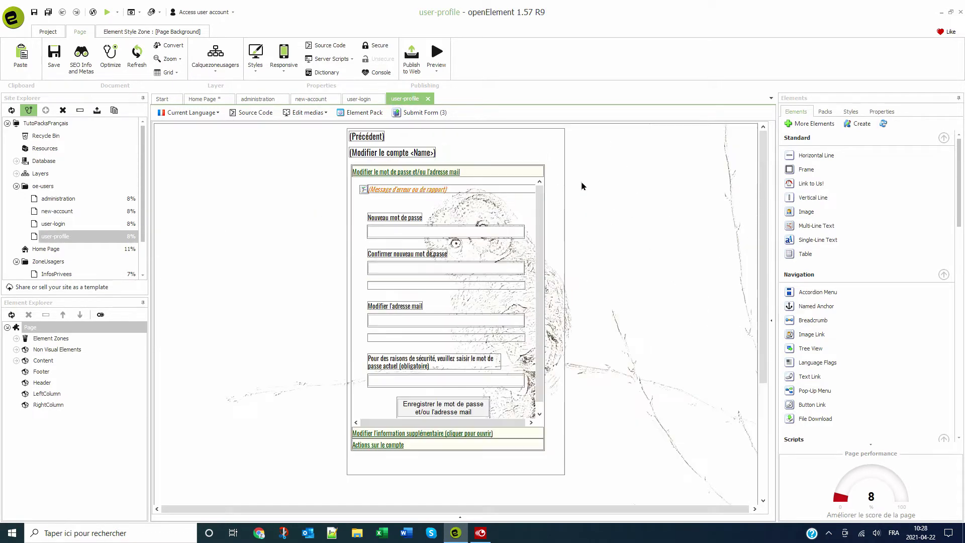
- Read the UserSpace01 cards for Protect a page, Mini-Login form and Show User
left_click(822, 116)
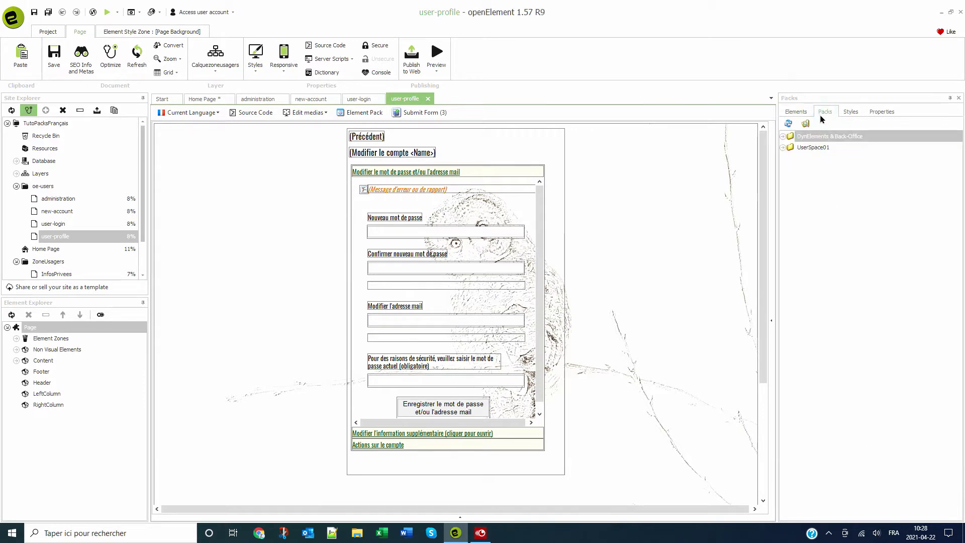
left_click(783, 148)
left_click(849, 203)
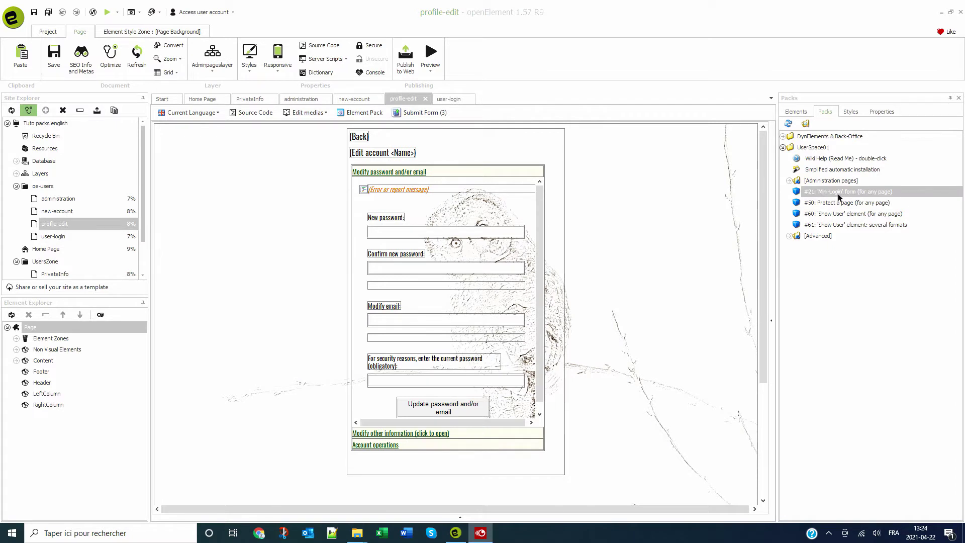
left_click(839, 193)
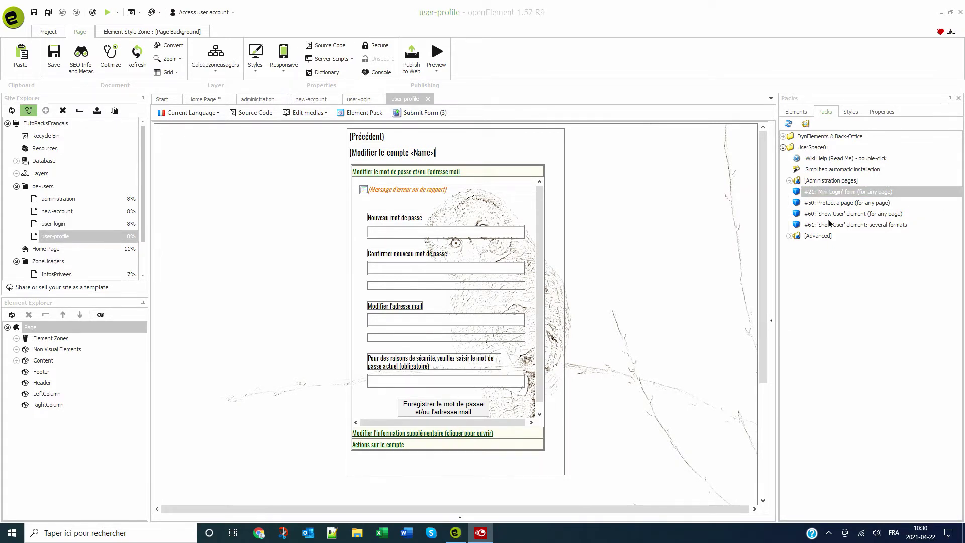
left_click(828, 225)
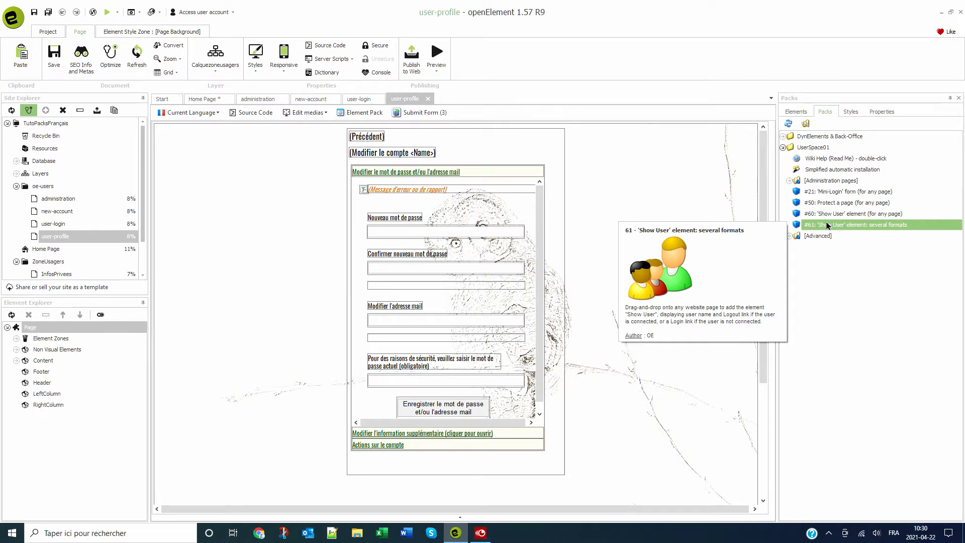
- Read the Advanced pack cards for registered-users-only content and user info fields
key("Down")
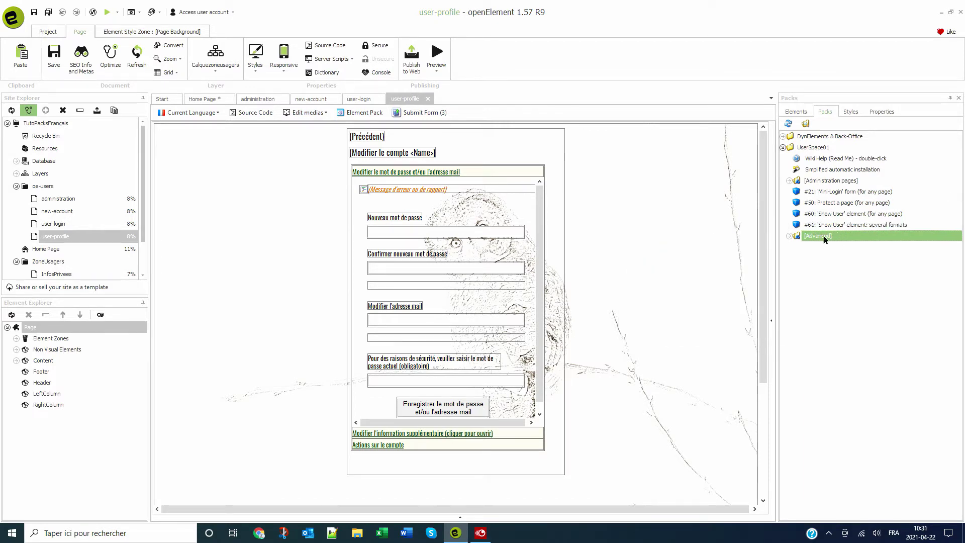
left_click(790, 236)
left_click(832, 259)
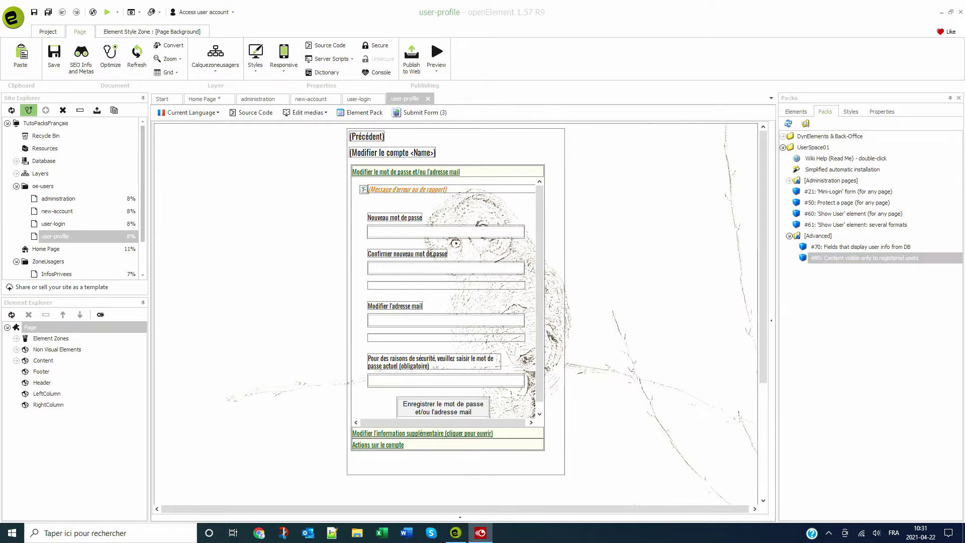
left_click(841, 248)
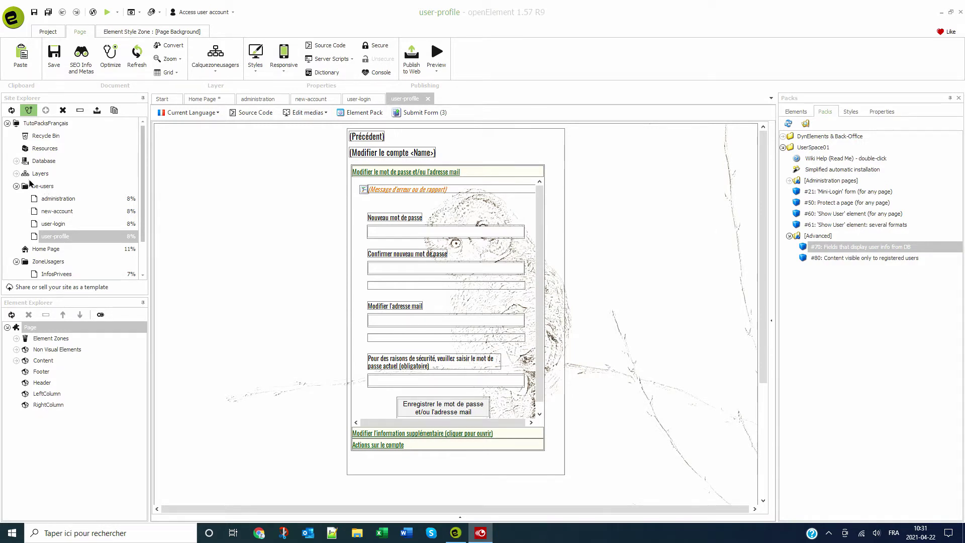
- Keep the Default database connection set to MySql, then close the user-profile and user-login pages
left_click(35, 162)
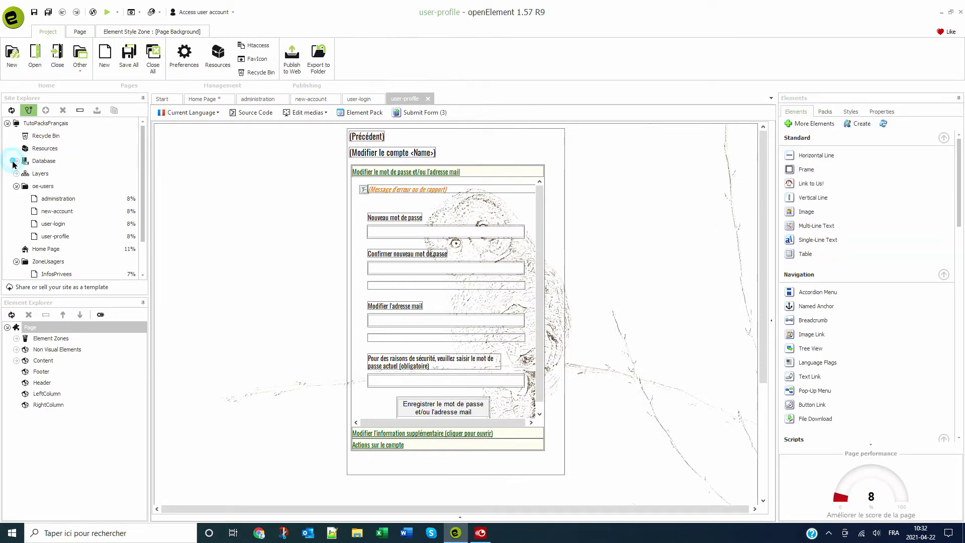
left_click(16, 161)
double_click(47, 174)
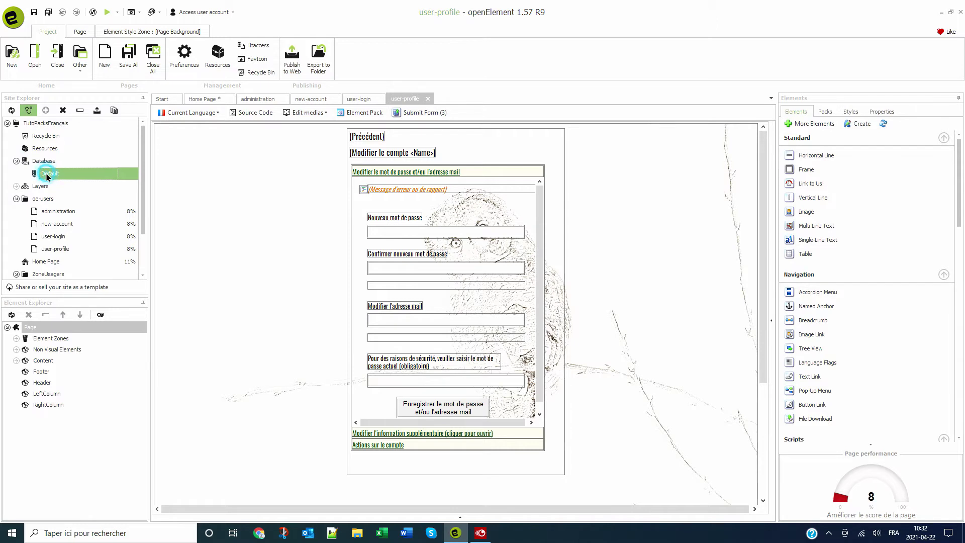
left_click(486, 203)
left_click(484, 215)
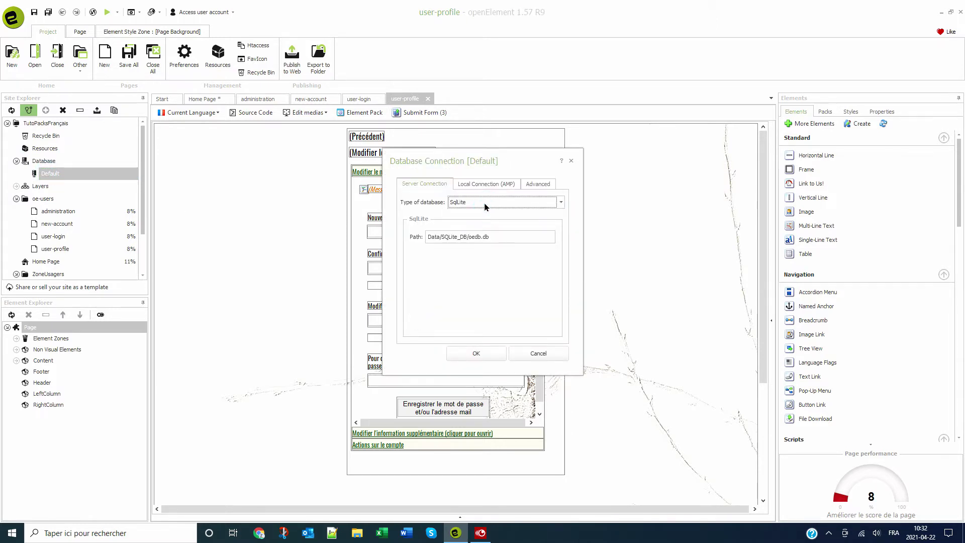
left_click(486, 202)
left_click(478, 222)
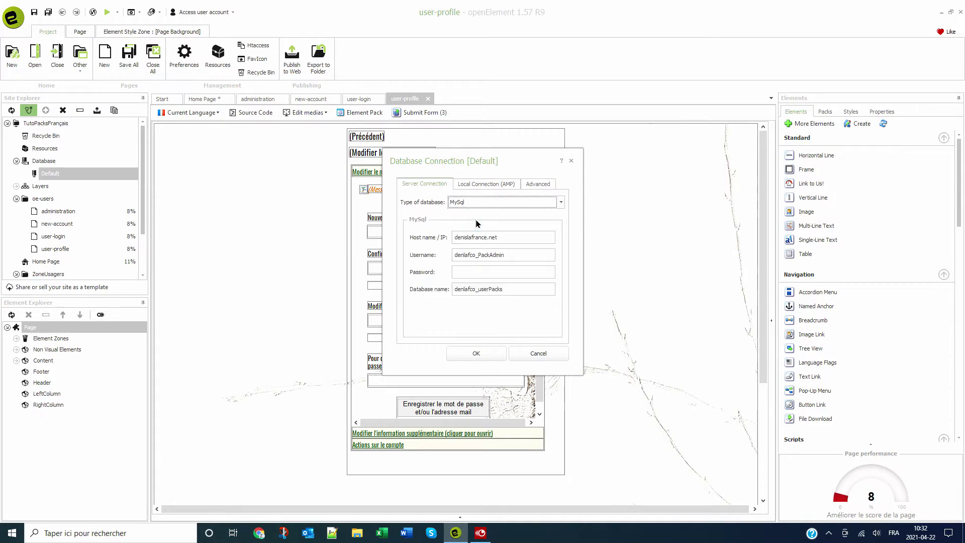
left_click(491, 355)
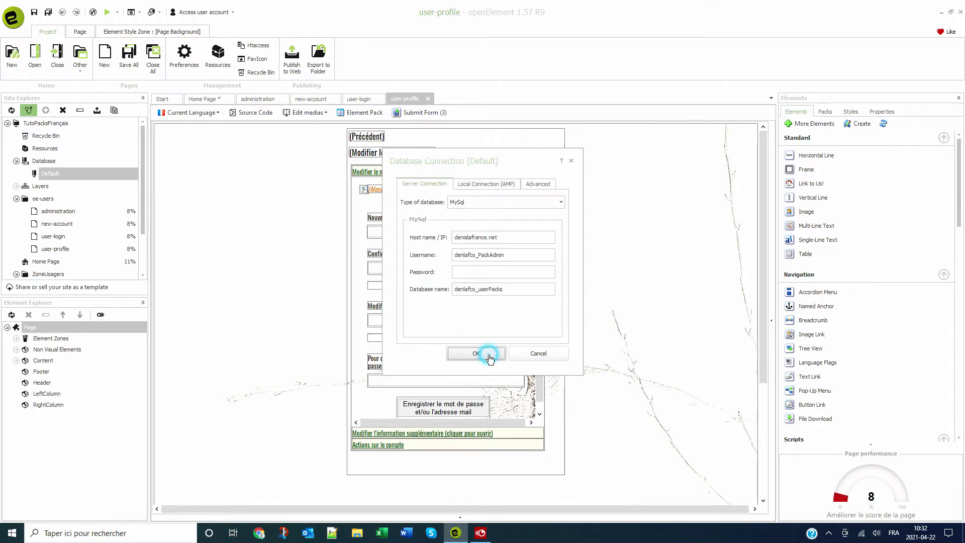
left_click(428, 98)
left_click(383, 99)
- Close the administration page and open the Tuto packs english project from the project list
left_click(203, 99)
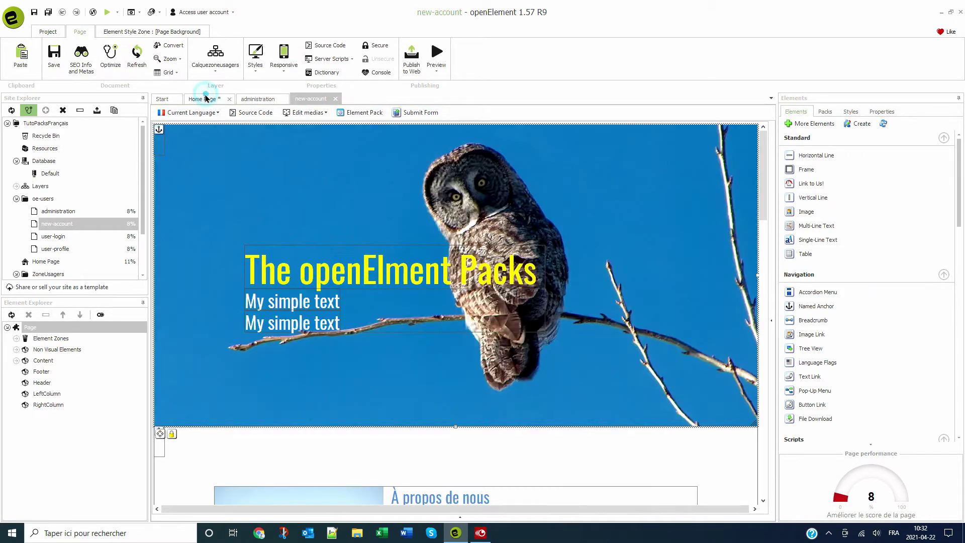
left_click(284, 99)
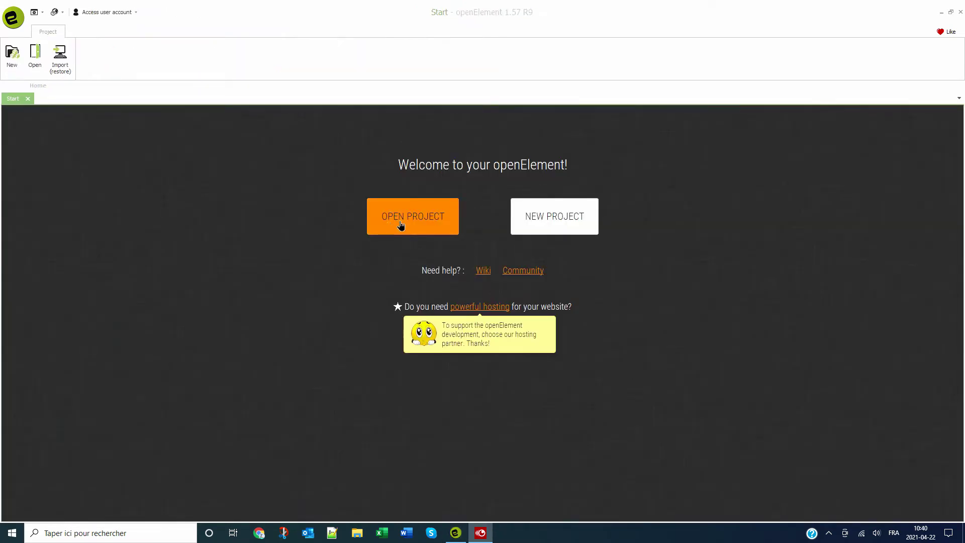
left_click(401, 224)
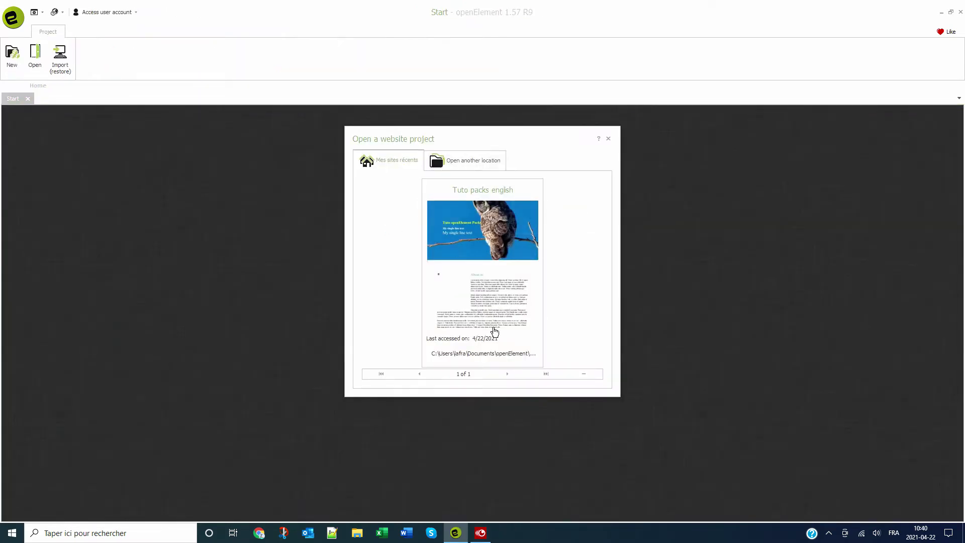
left_click(473, 301)
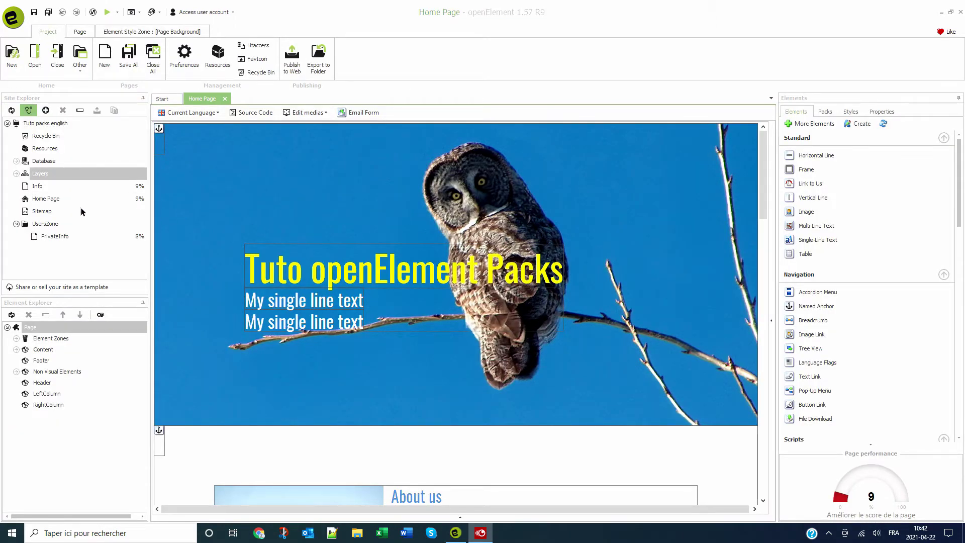
left_click(28, 227)
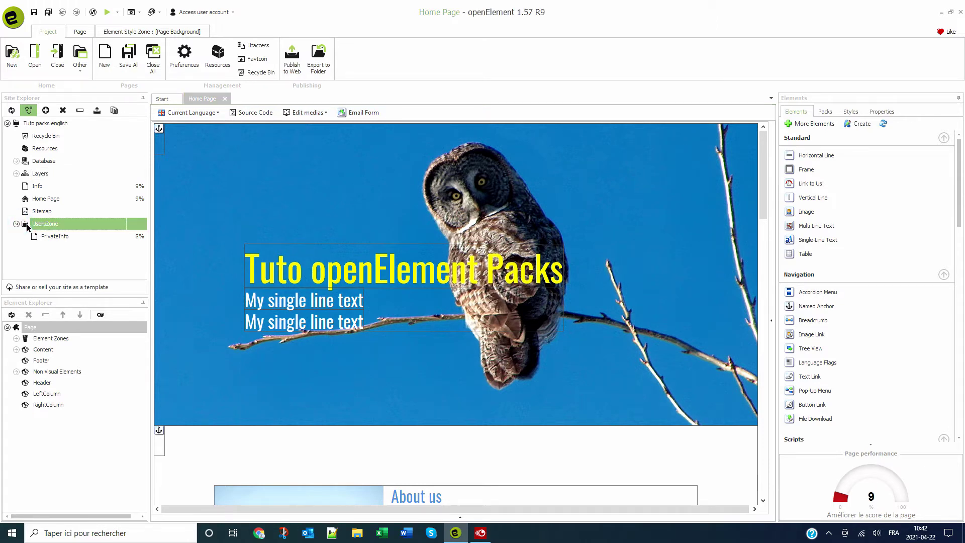
double_click(50, 237)
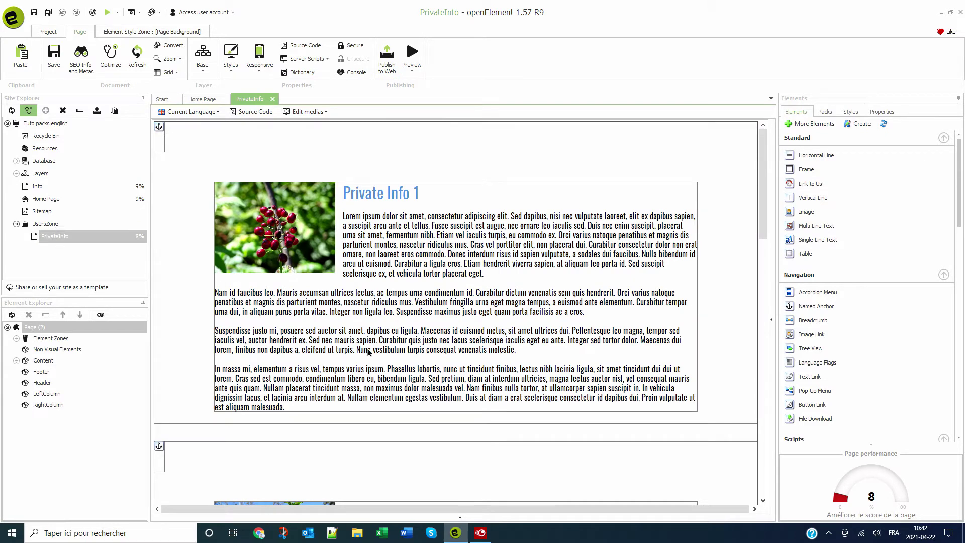
scroll(371, 360, "down", 5)
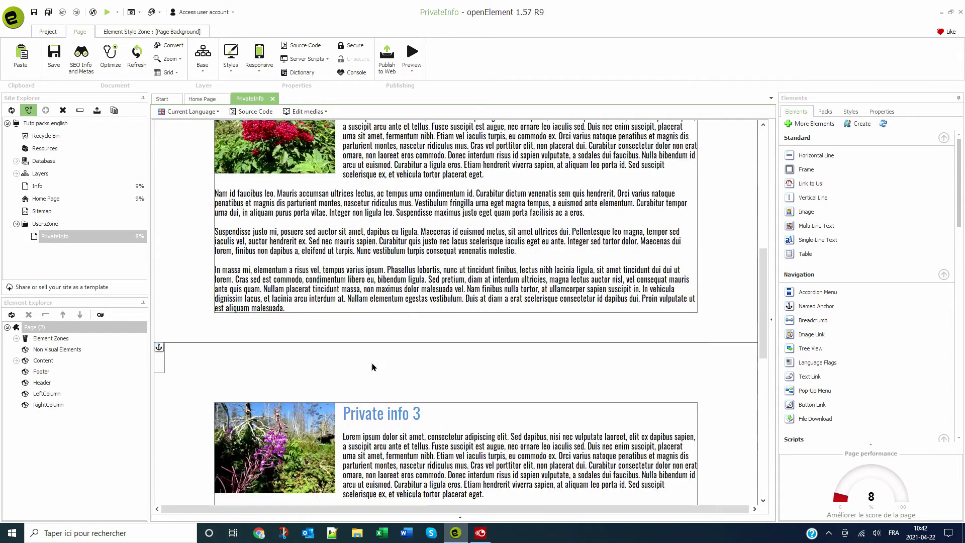
scroll(373, 367, "down", 2)
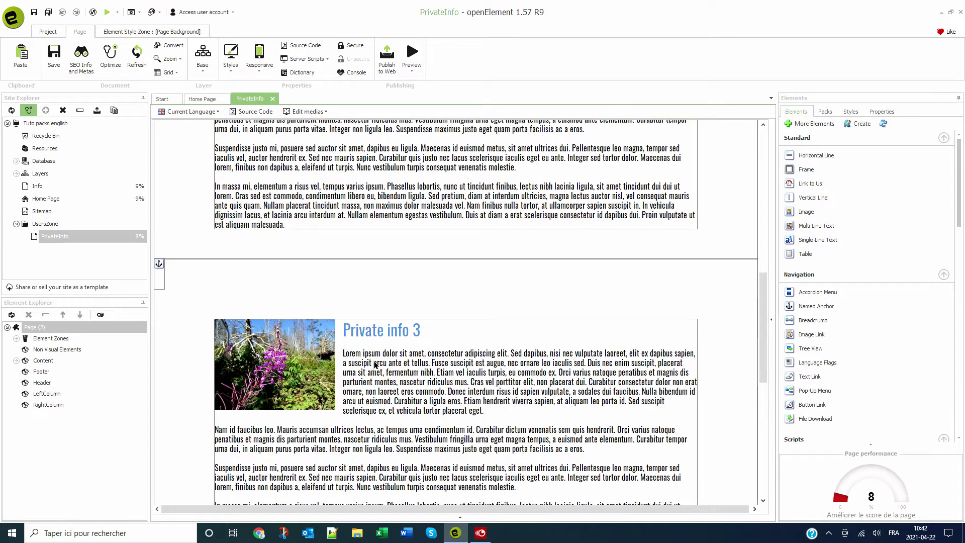
scroll(375, 366, "down", 2)
key("ctrl+F4")
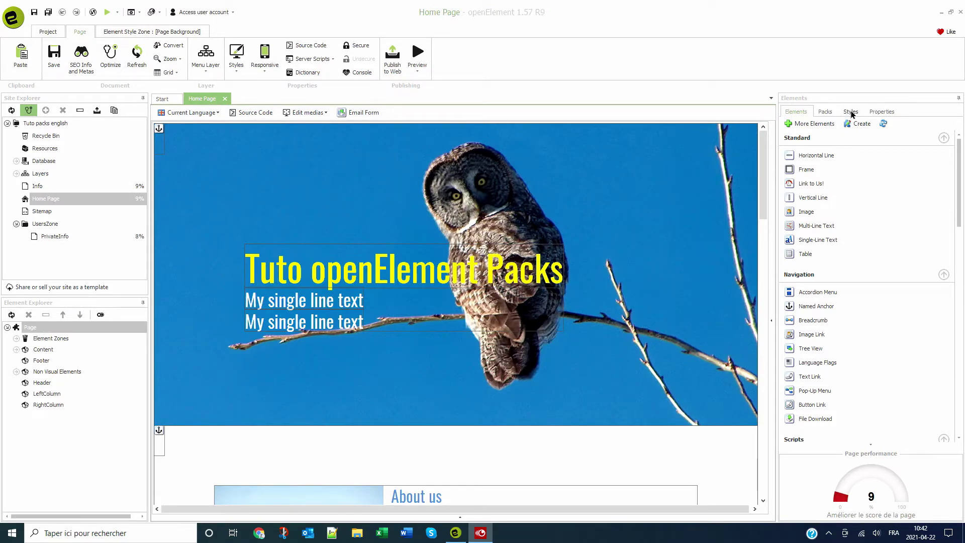
- Start the UserSpace01 Simplified automatic installation wizard and advance to the page paths step
left_click(825, 111)
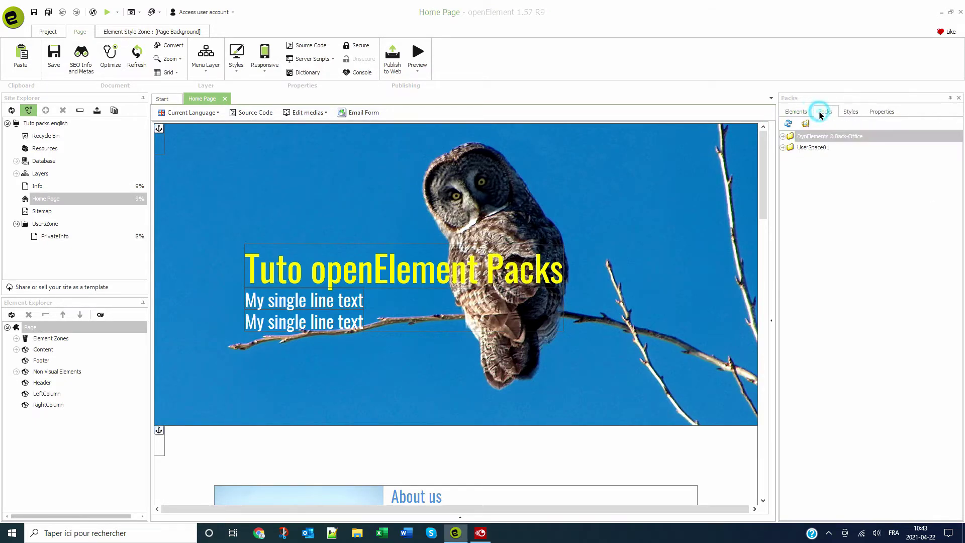
left_click(782, 149)
left_click(834, 171)
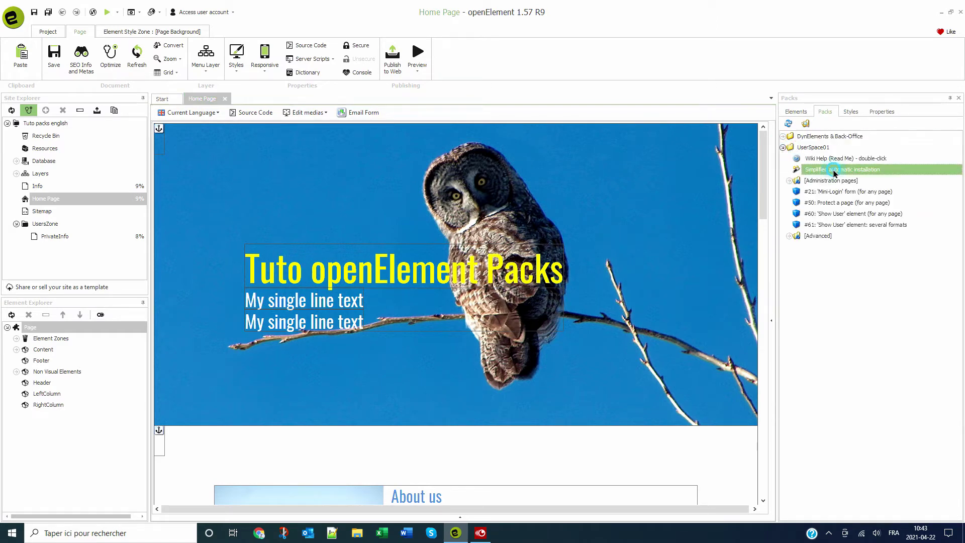
double_click(834, 172)
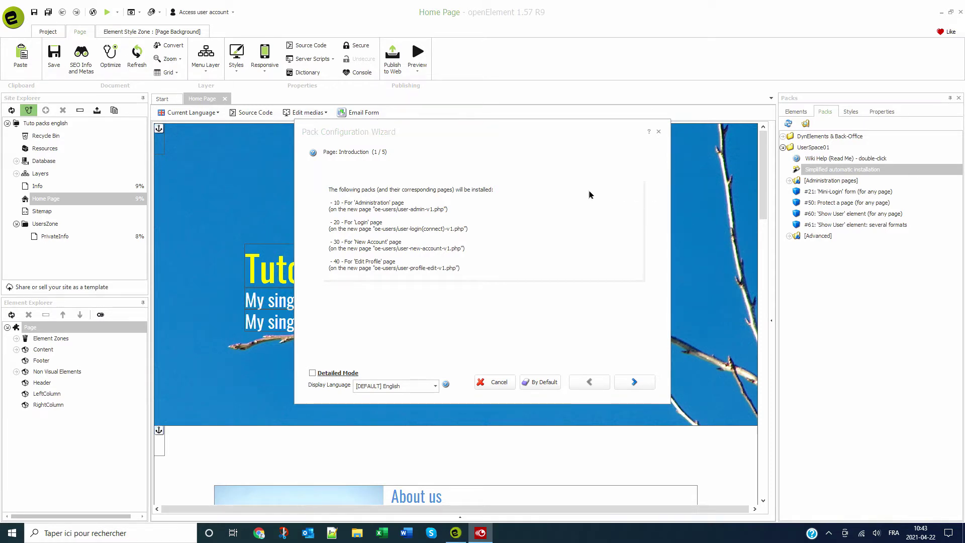
left_click(619, 383)
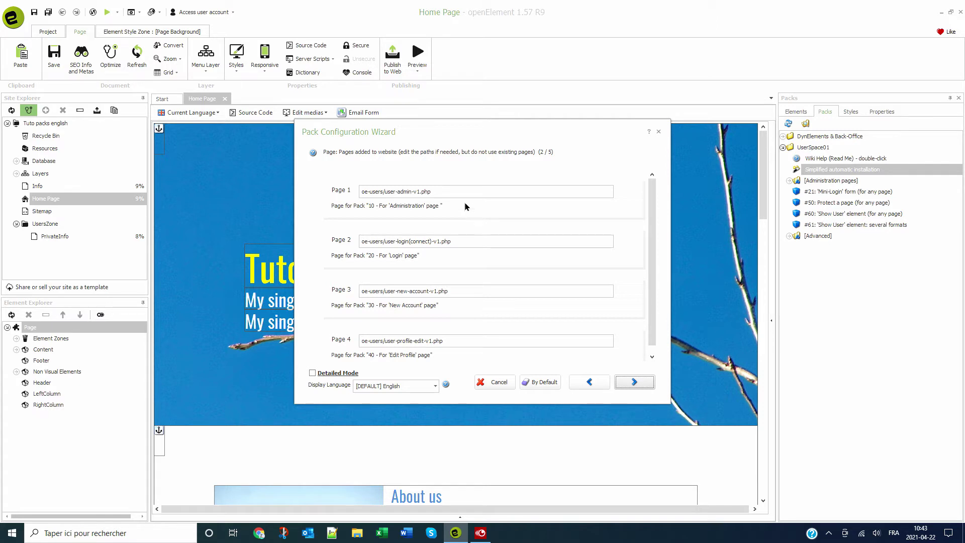
left_click_drag(459, 193, 300, 192)
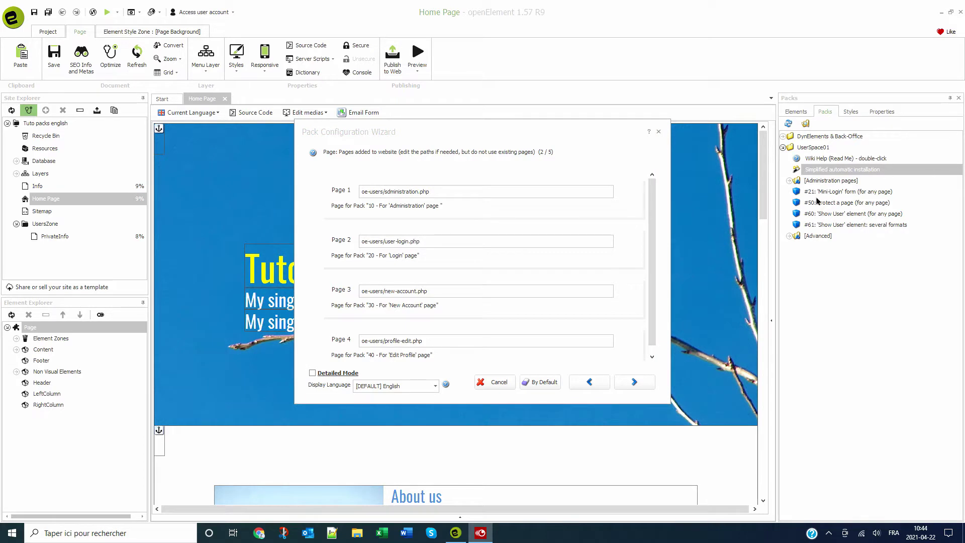
- Enter the default admin password in the wizard's required settings
left_click(634, 382)
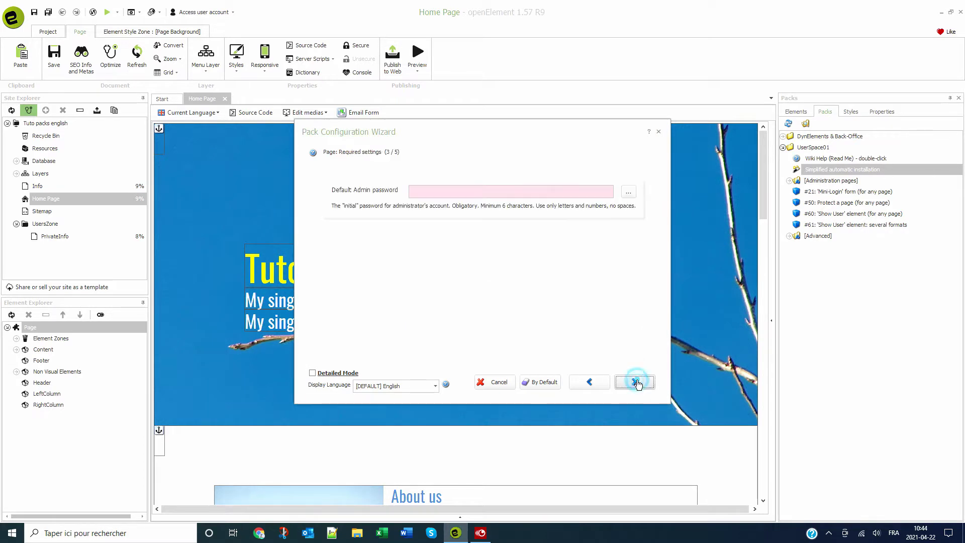
left_click(433, 191)
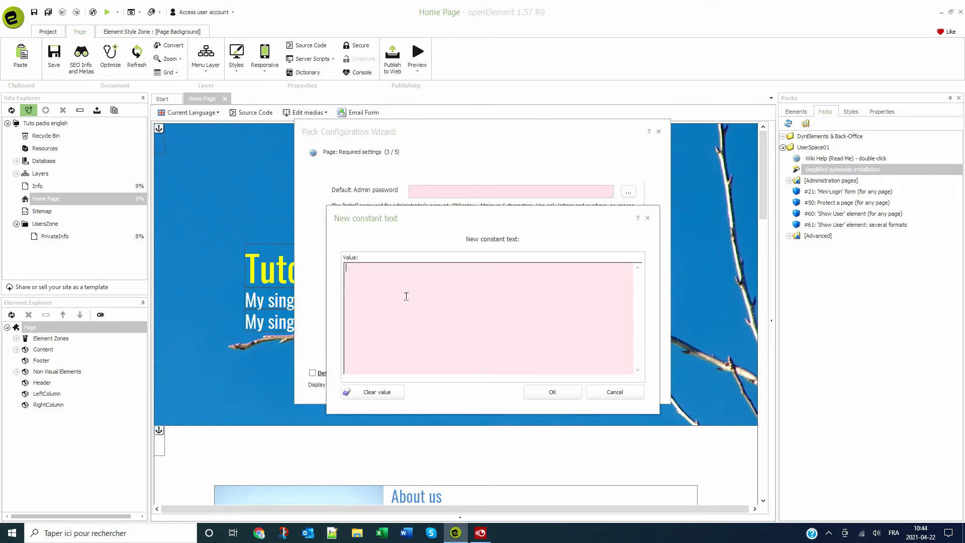
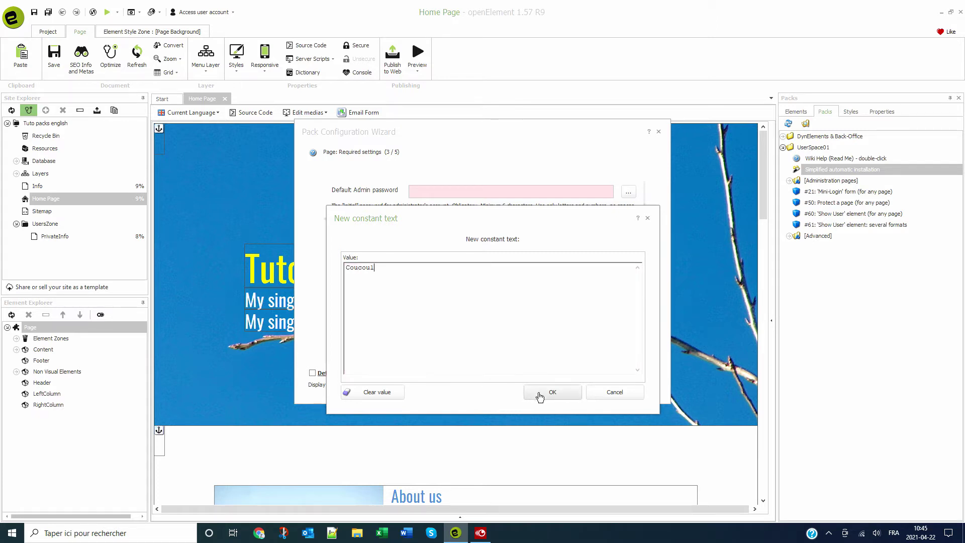
left_click(539, 393)
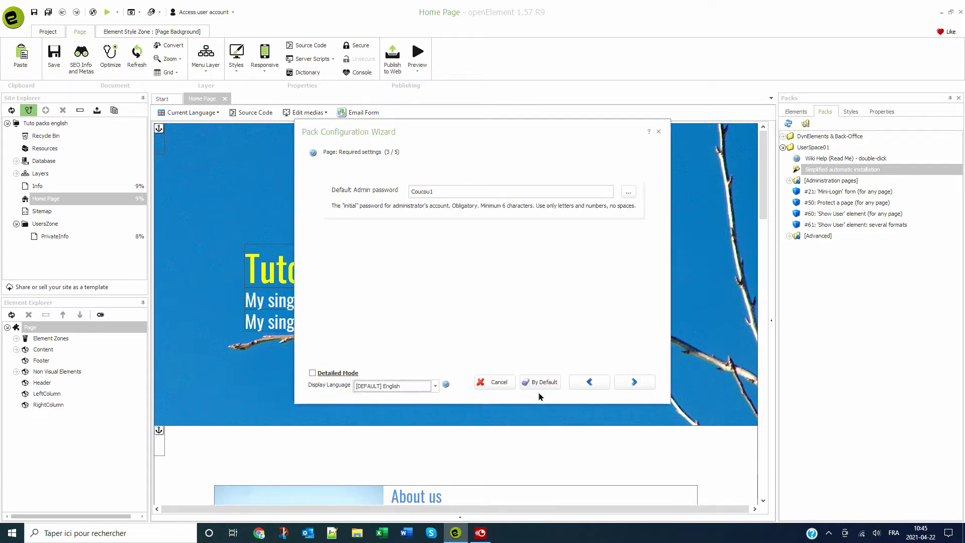
- Paste in the sender e-mail address and advance to the ready-to-install step
left_click(624, 384)
left_click(433, 193)
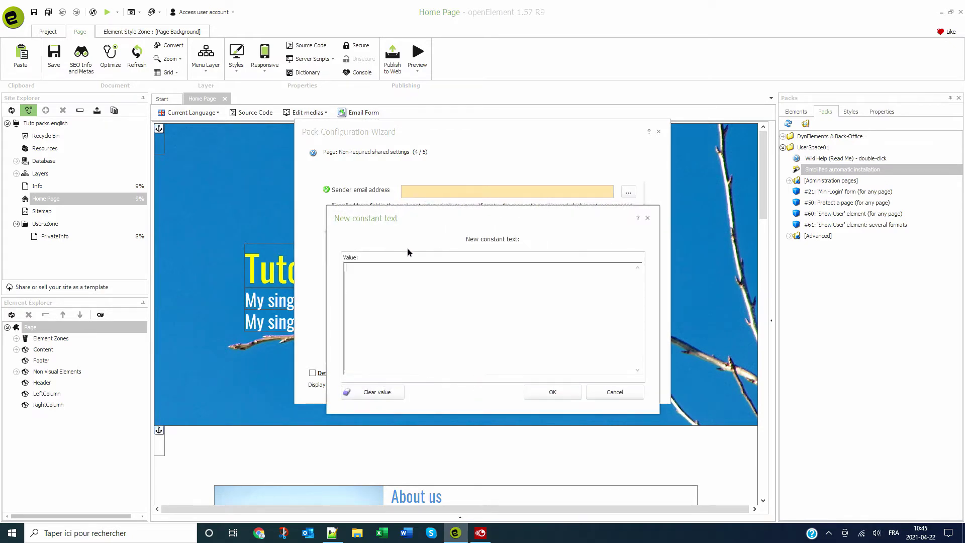
key("ctrl+v")
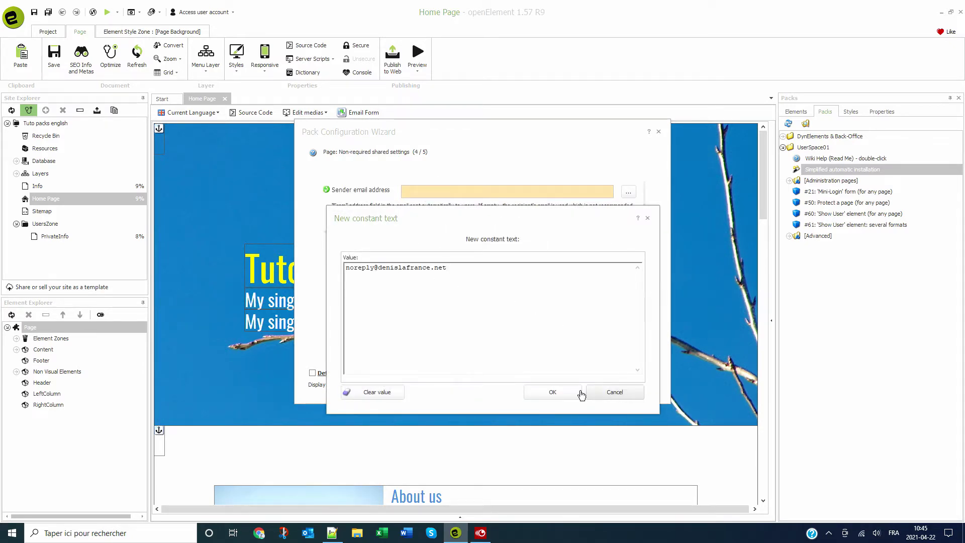
left_click(555, 392)
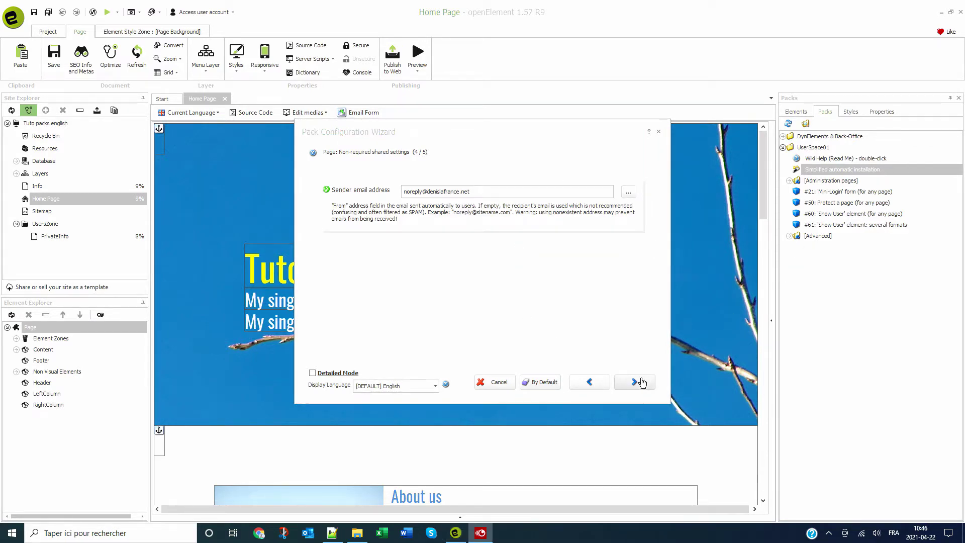
left_click(635, 382)
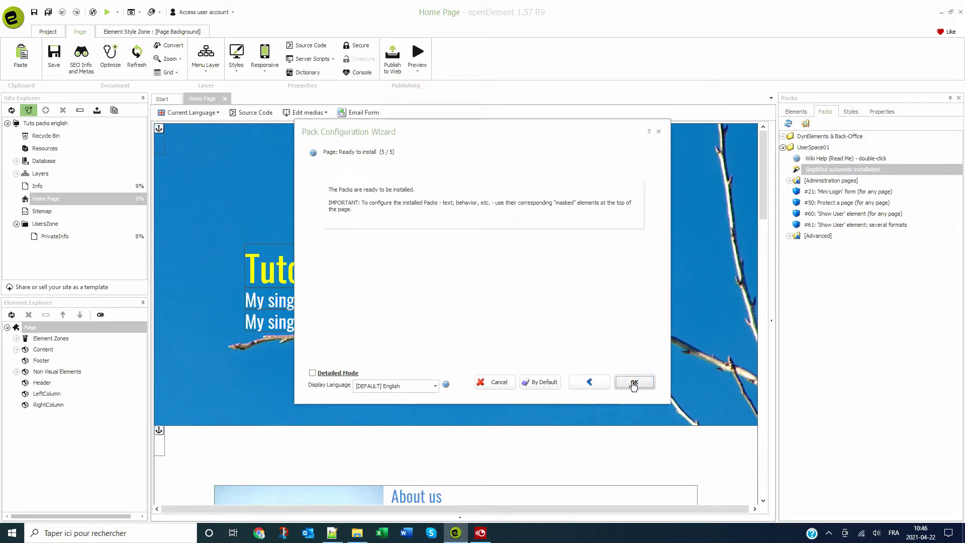
- Install the packs and open the new oe-users administration page
left_click(634, 383)
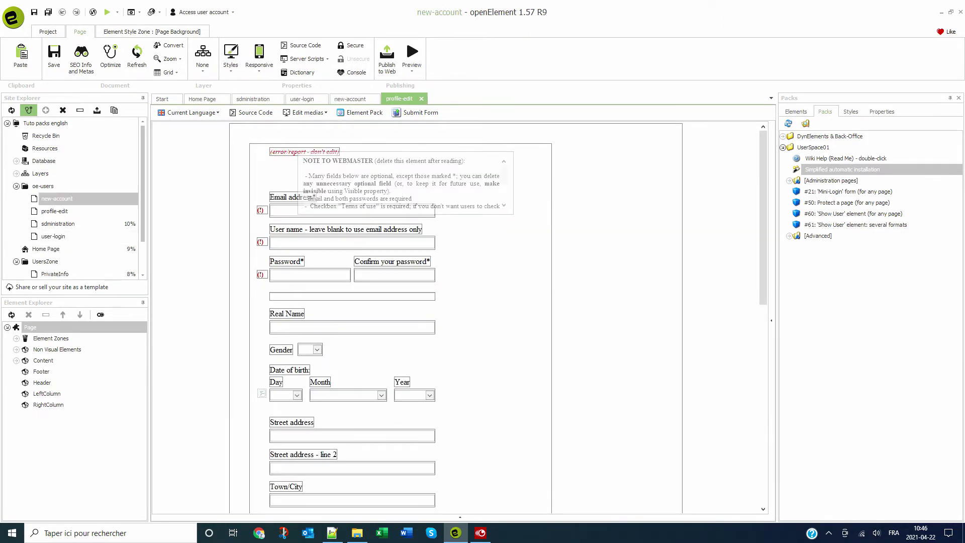
left_click(43, 189)
left_click(62, 201)
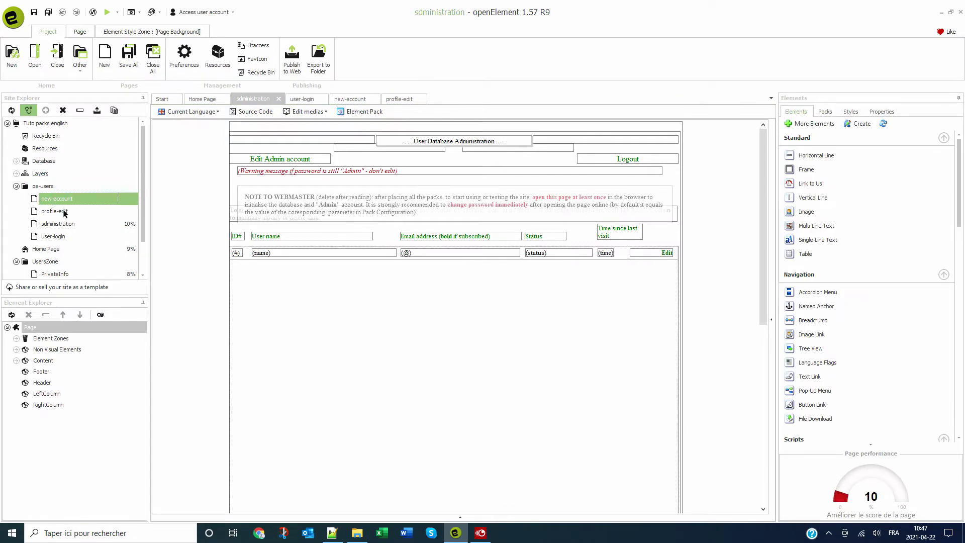
left_click(63, 212)
left_click(64, 226)
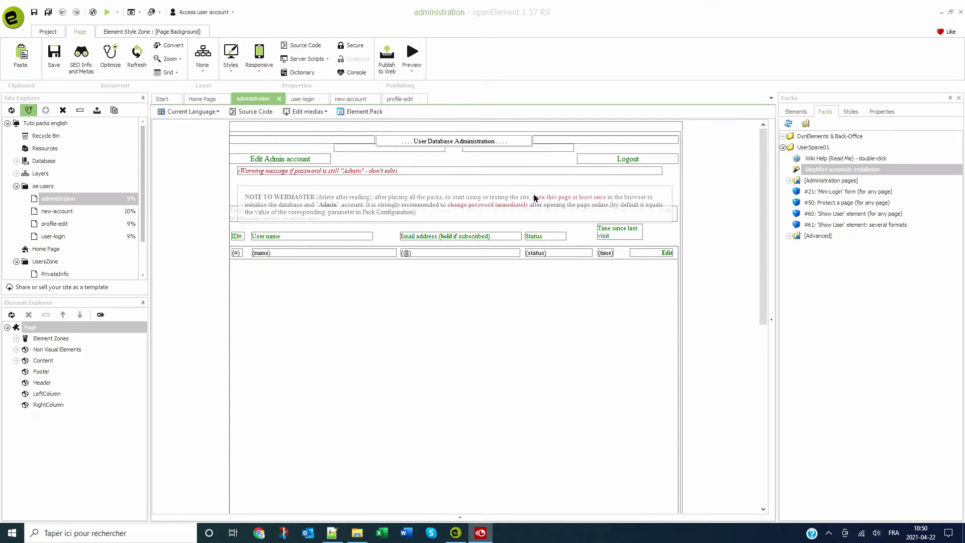
- Select the NOTE TO WEBMASTER label by the user table, delete it and confirm
left_click(525, 196)
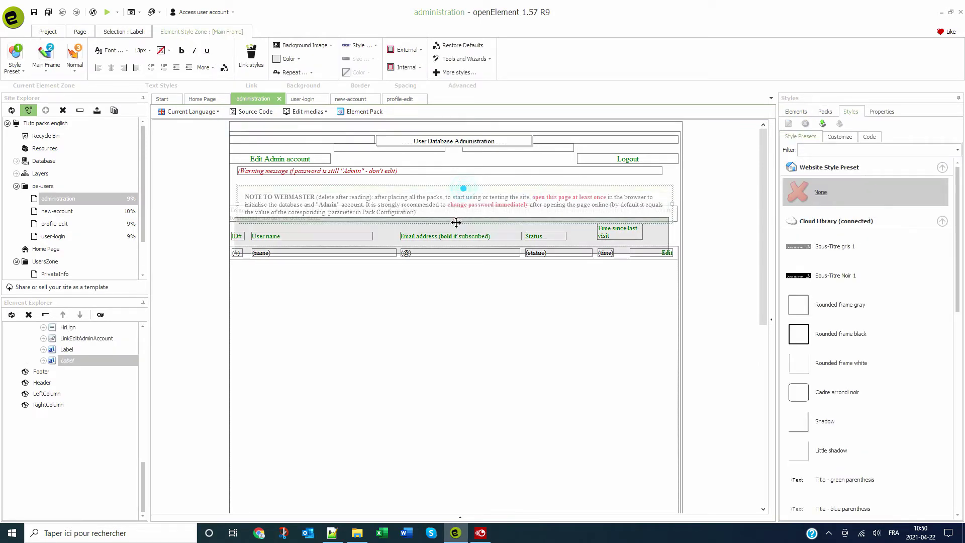
left_click_drag(456, 222, 455, 288)
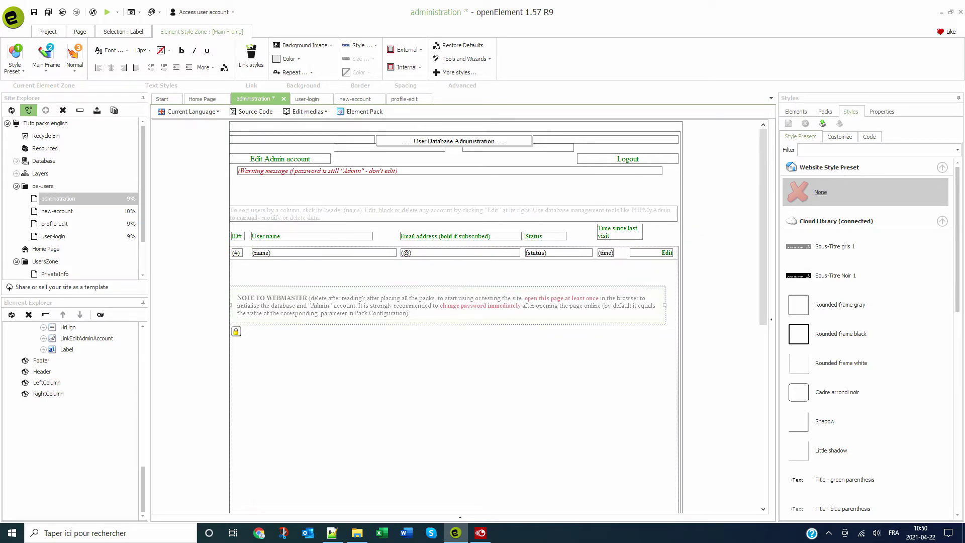
key("alt+Tab")
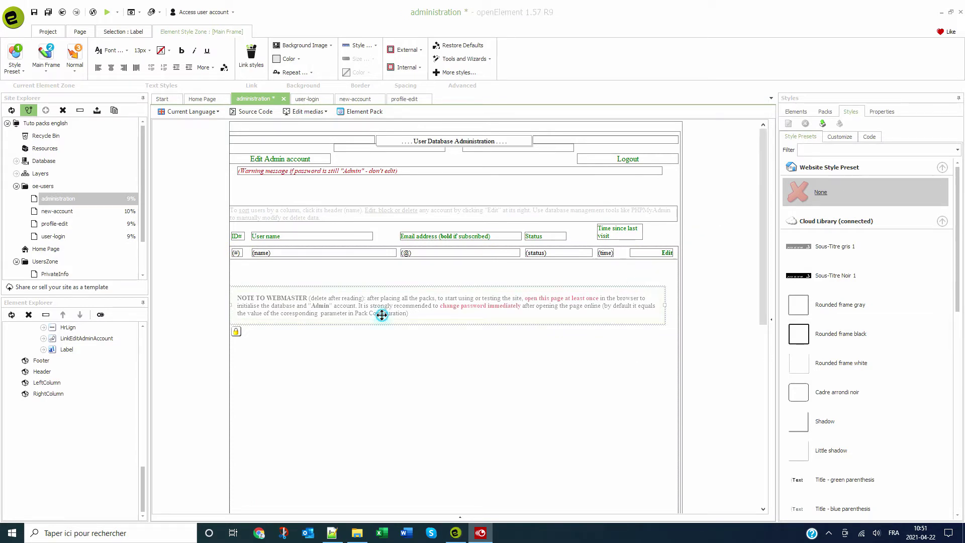
left_click(382, 315)
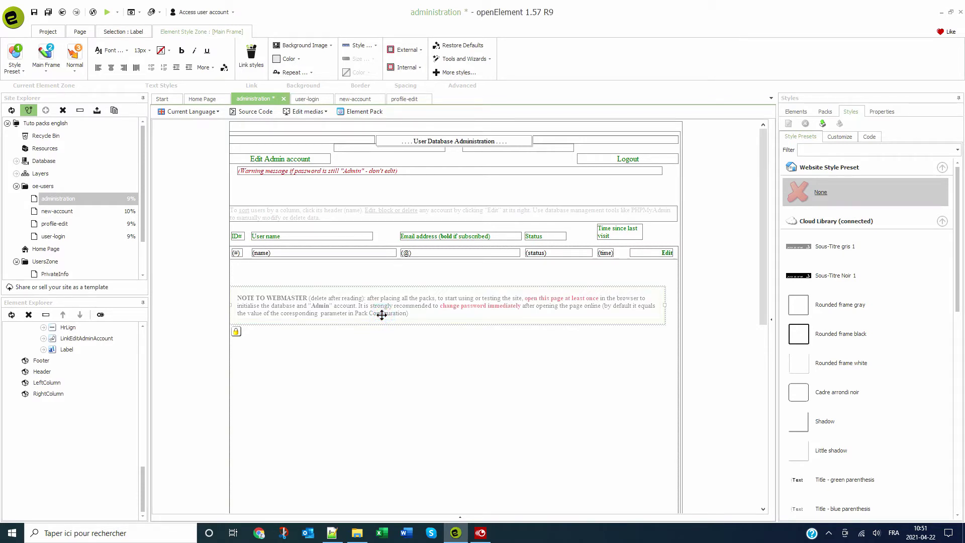
left_click(385, 309)
left_click(369, 319)
key("Delete")
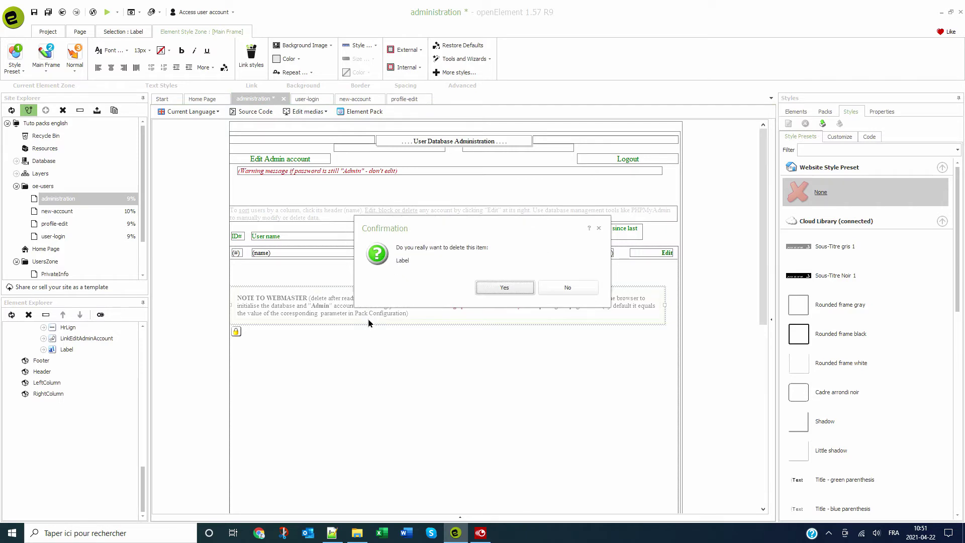
key("Return")
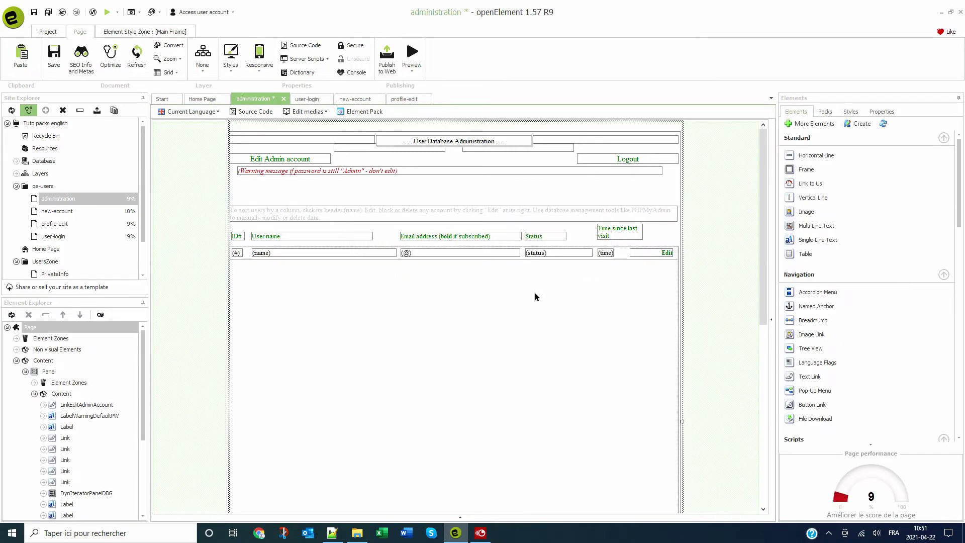
- On the user-login page, select the NOTE TO WEBMASTER label, delete it and confirm
left_click(304, 102)
left_click_drag(350, 174, 472, 420)
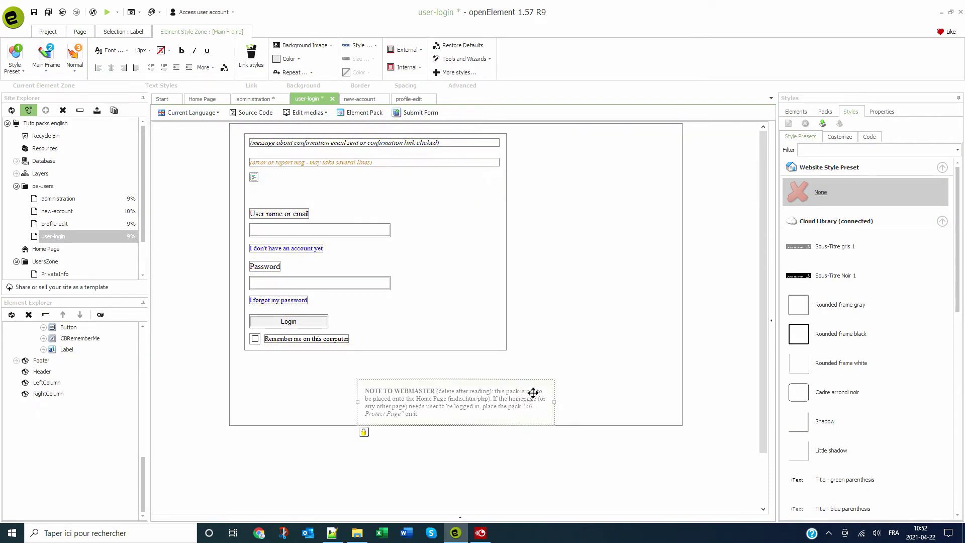
key("Delete")
key("Return")
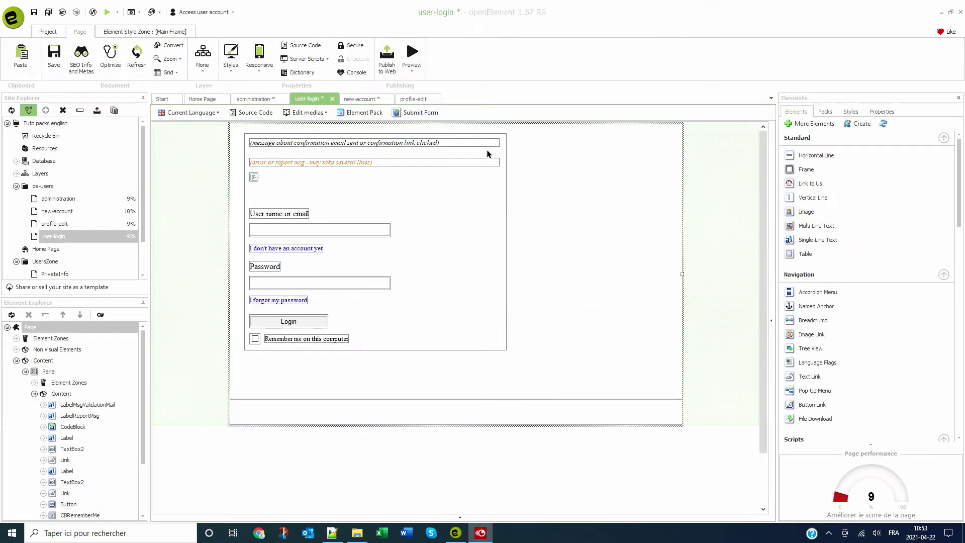
left_click(358, 99)
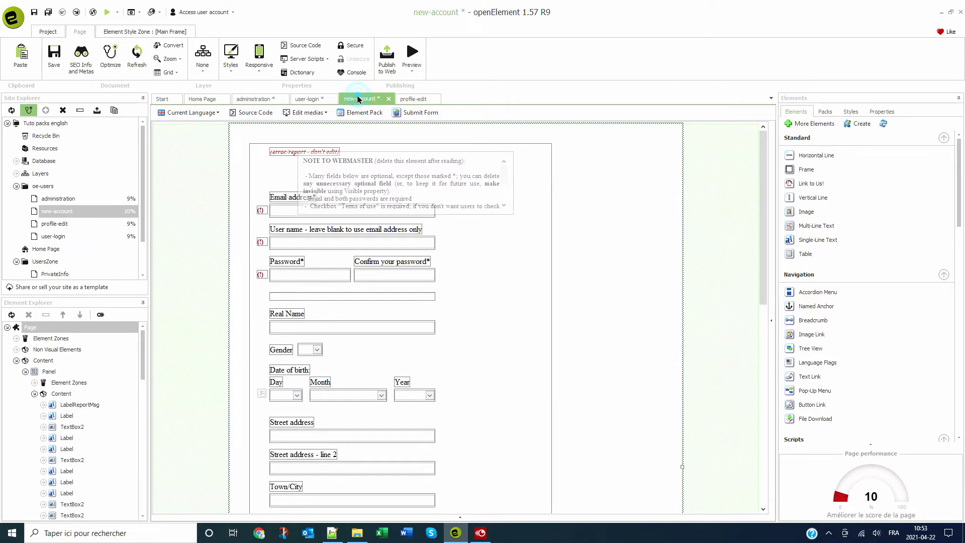
left_click(395, 166)
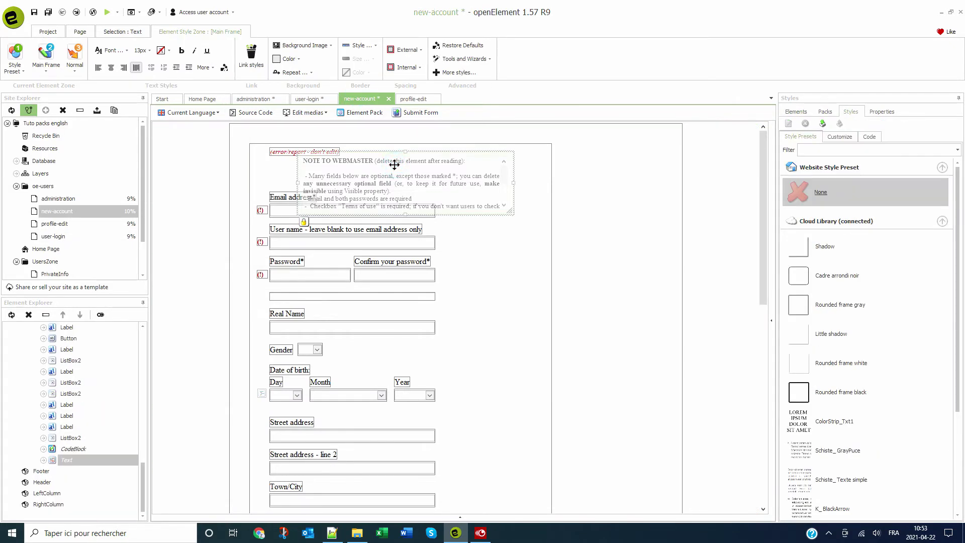
key("Delete")
key("Return")
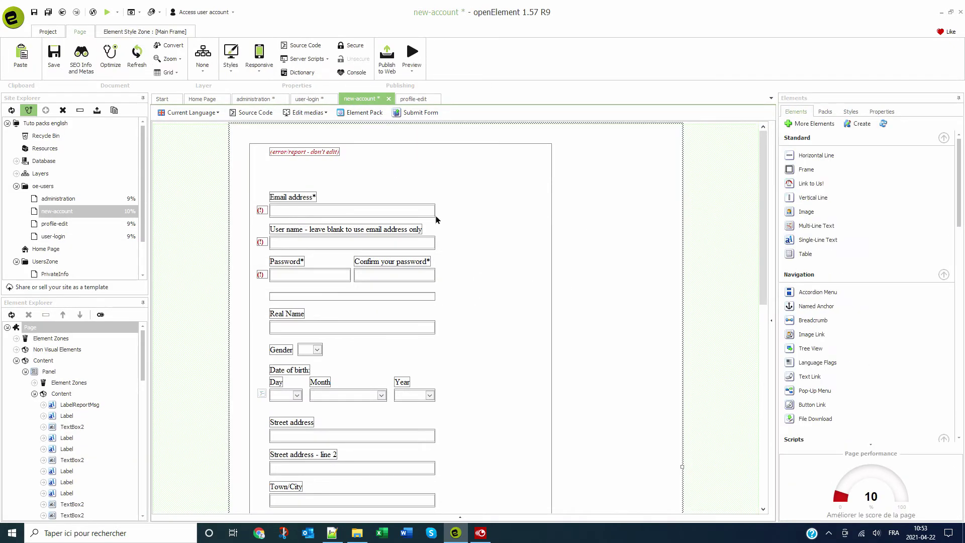
scroll(438, 220, "down", 5)
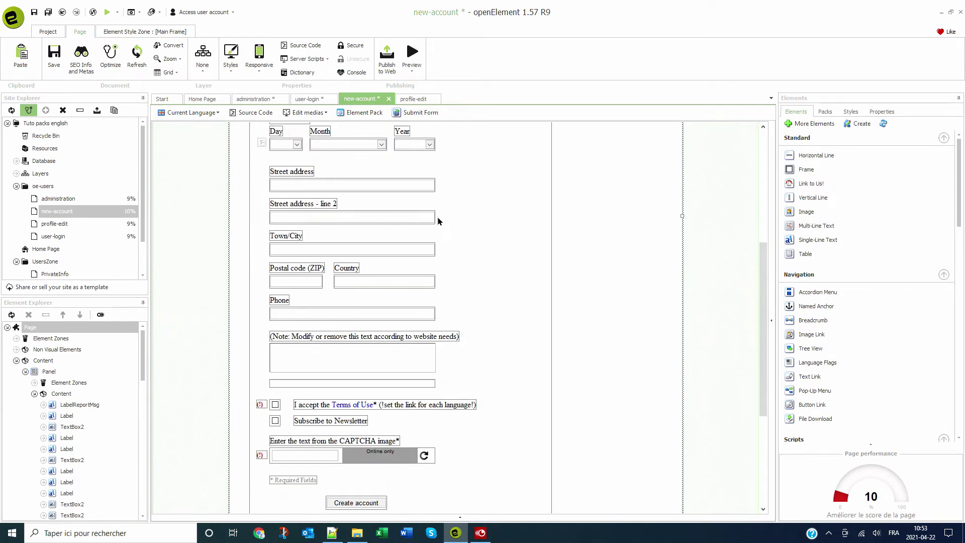
scroll(438, 220, "down", 3)
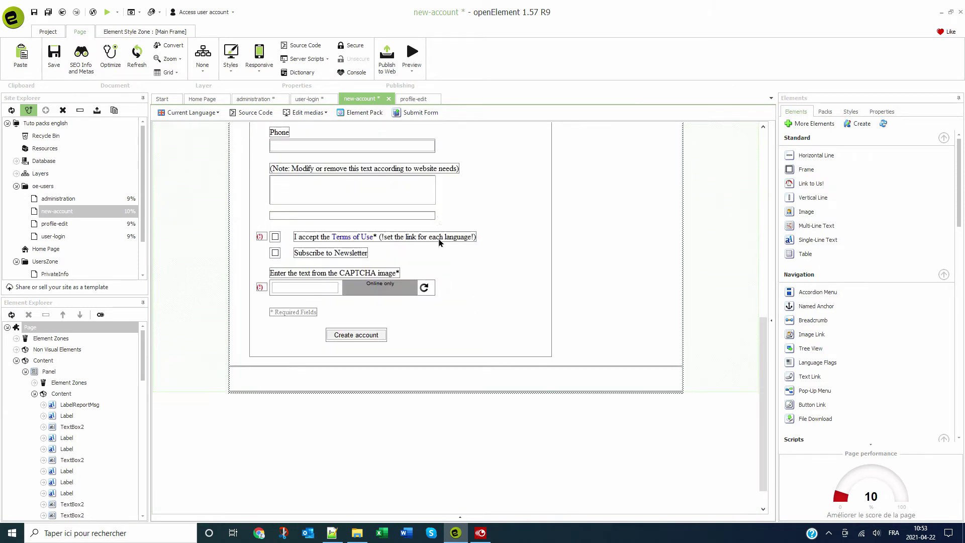
scroll(439, 244, "up", 2)
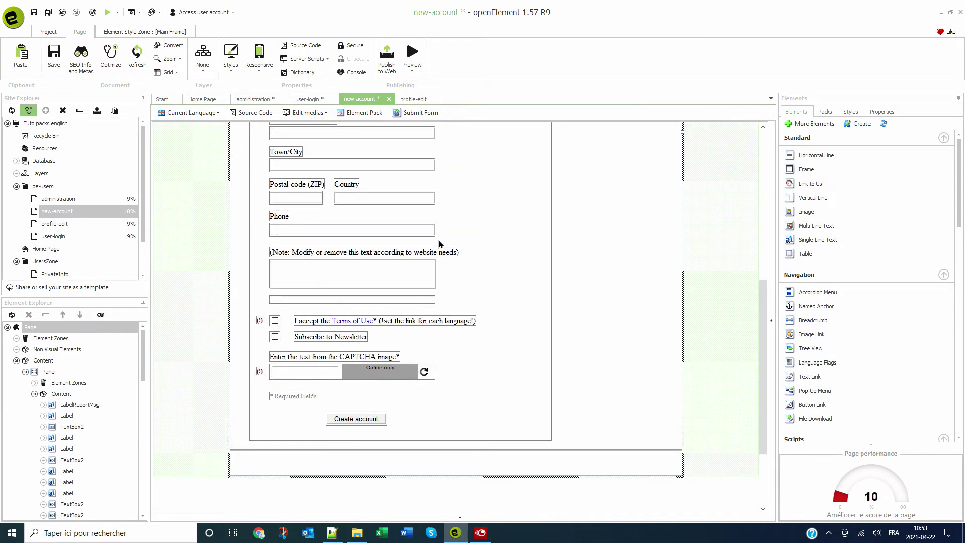
scroll(439, 244, "up", 6)
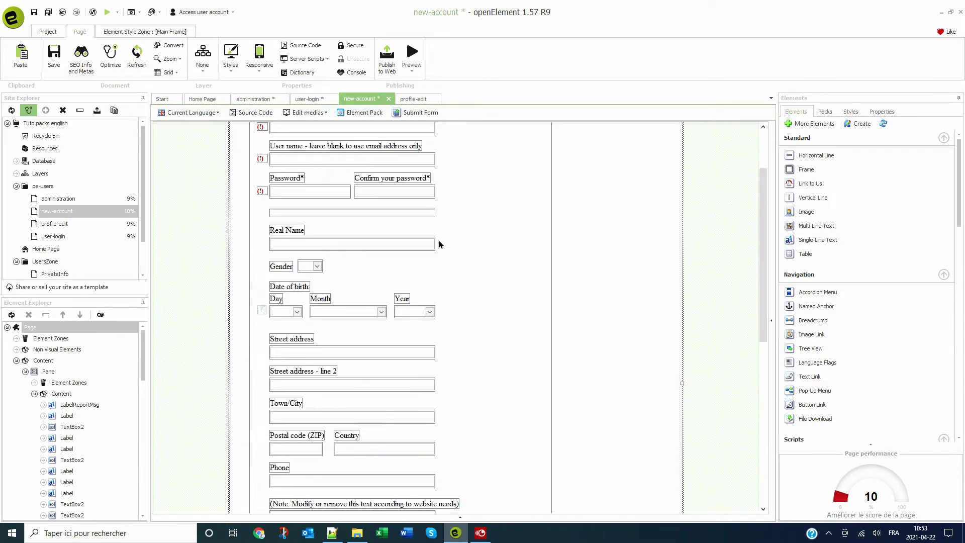
scroll(439, 244, "up", 2)
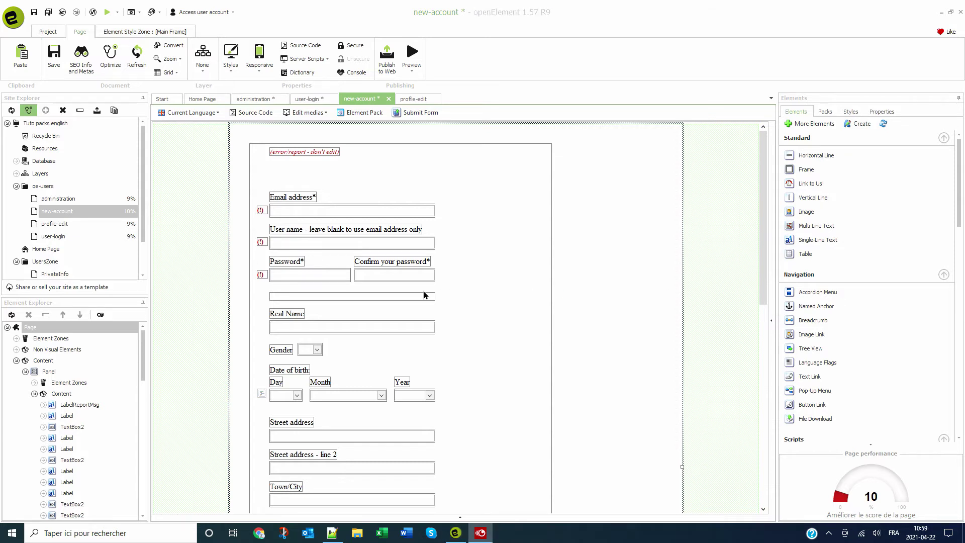
scroll(400, 280, "down", 8)
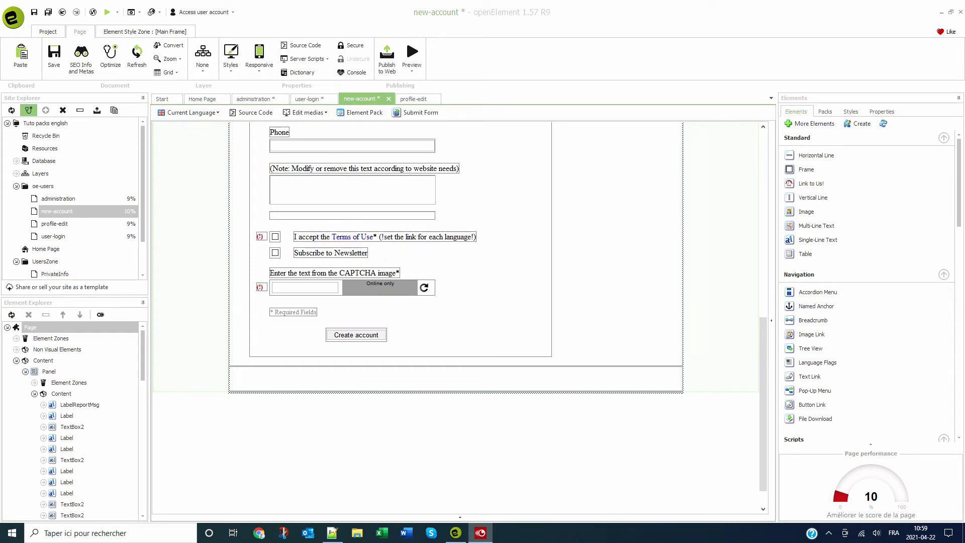
- View the profile-edit and user-login pages, then close the user-login, profile-edit and new-account tabs
left_click(412, 98)
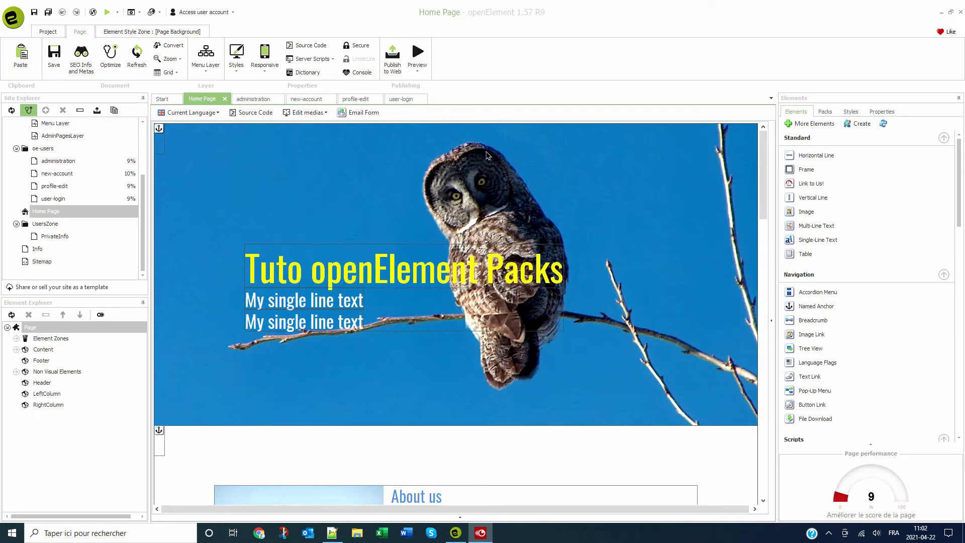
left_click(408, 99)
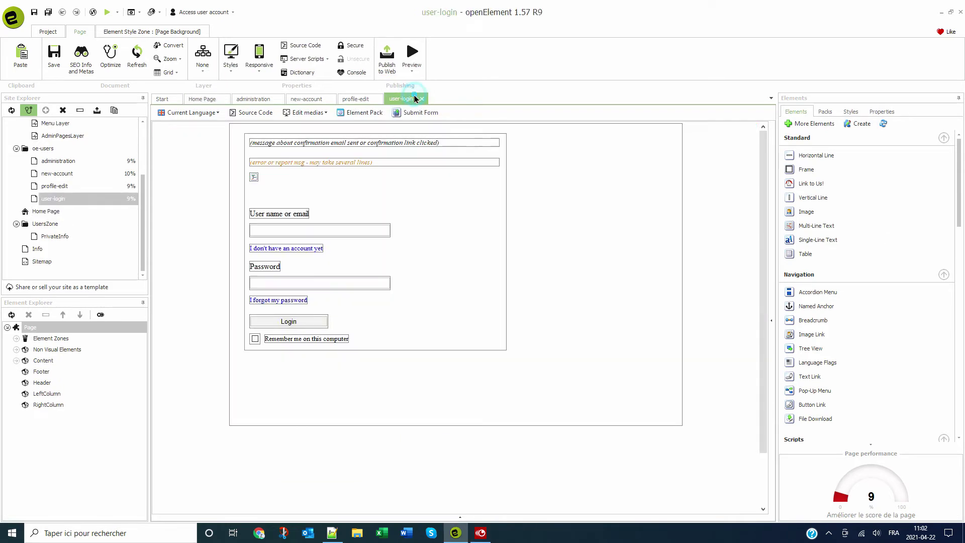
left_click(422, 99)
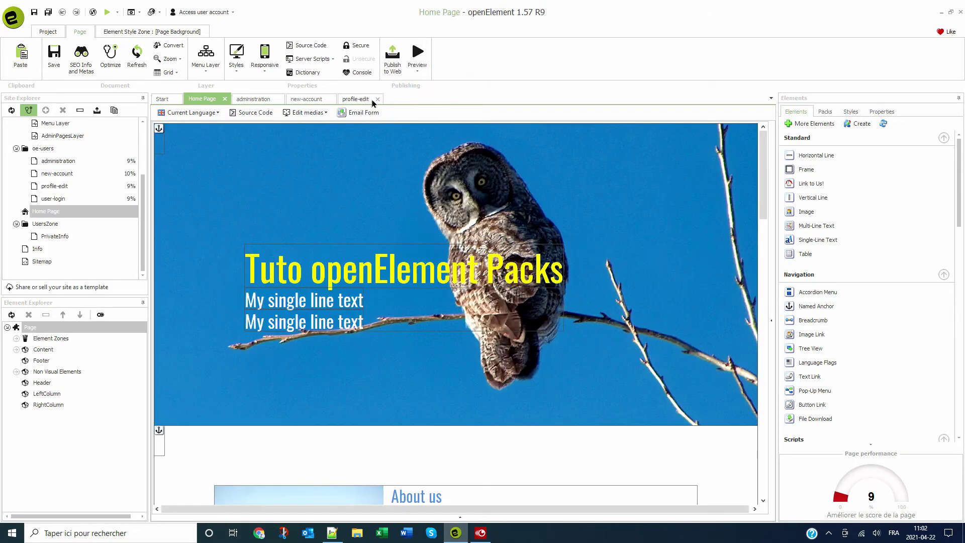
left_click(377, 99)
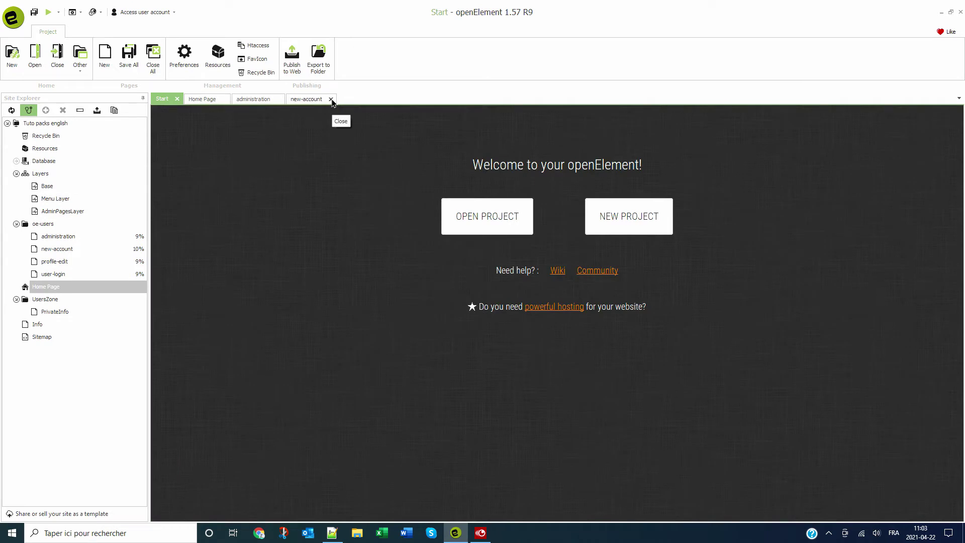
left_click(331, 99)
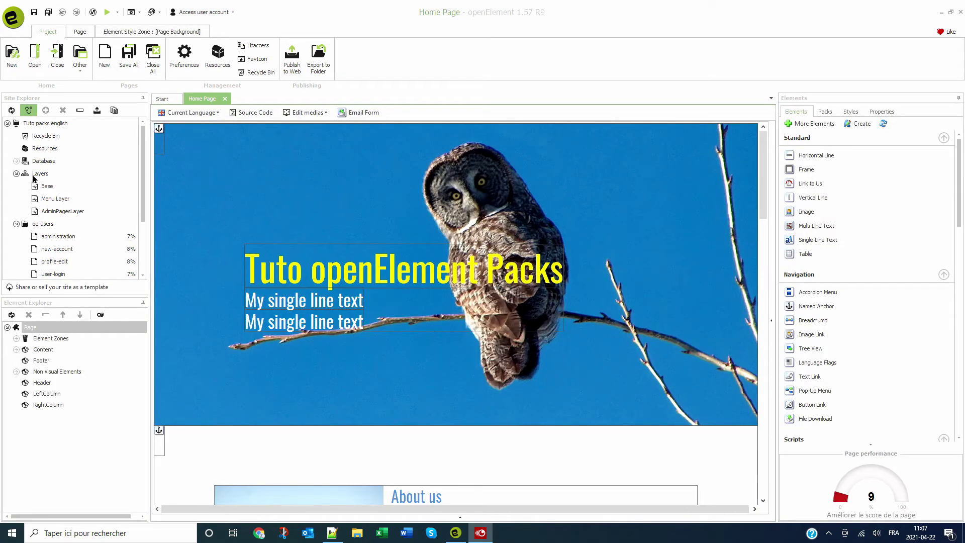
left_click(16, 161)
double_click(48, 173)
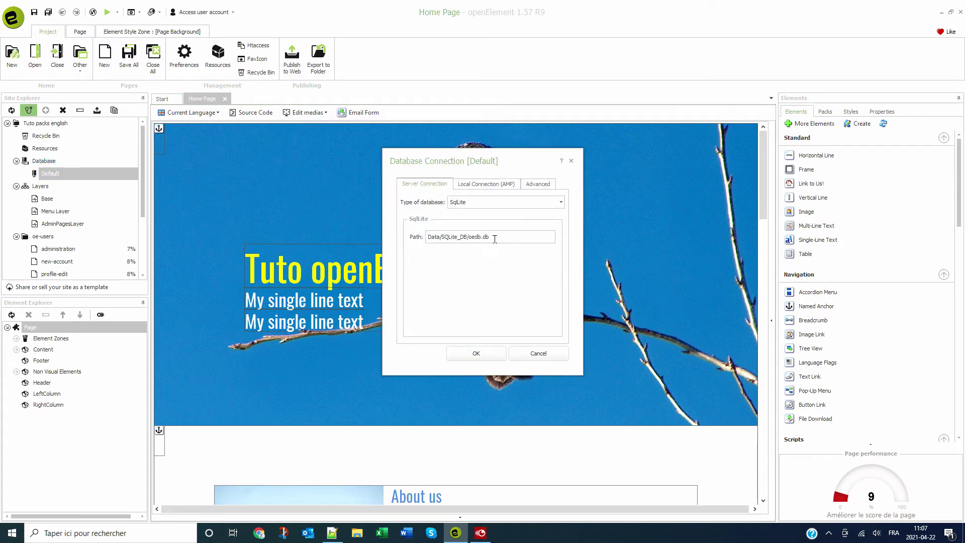
left_click(495, 240)
left_click(490, 203)
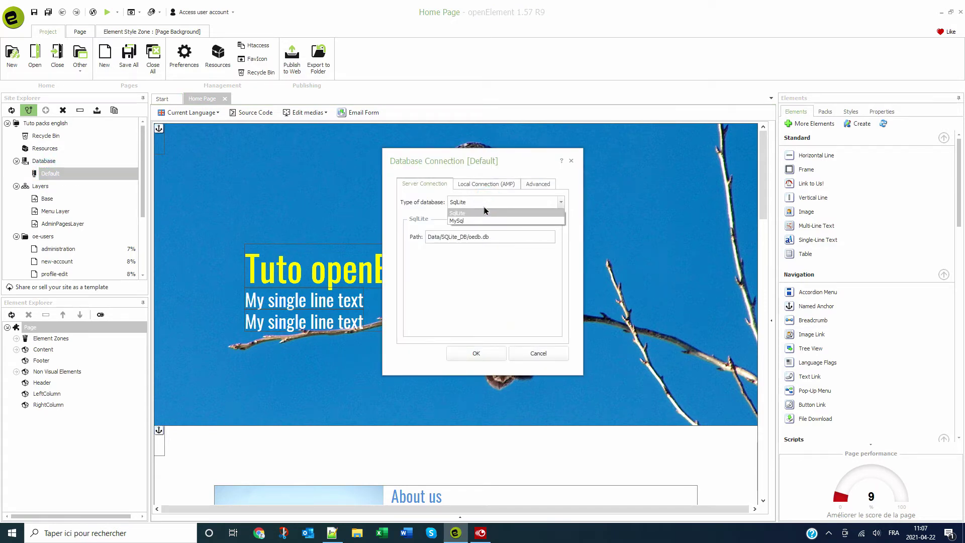
left_click(485, 212)
left_click(485, 353)
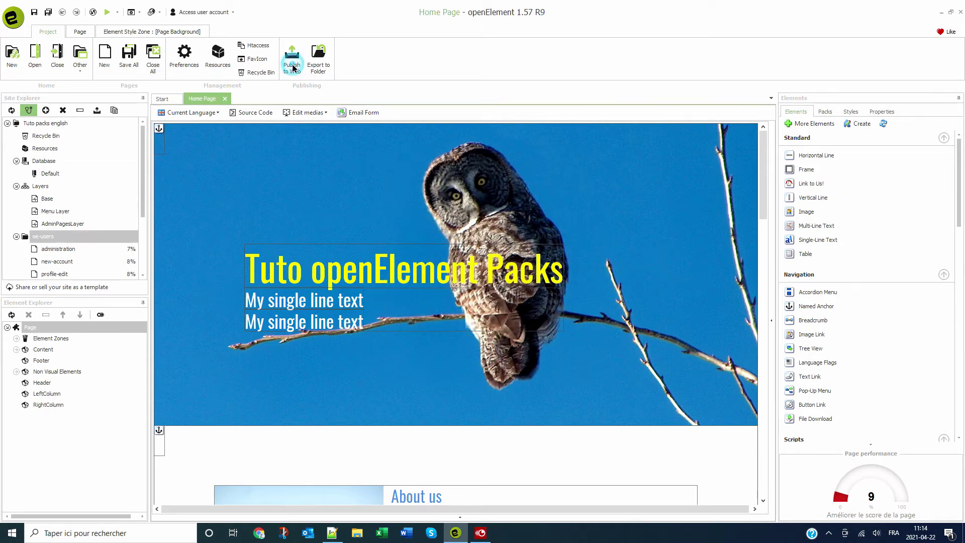
- Publish the whole project with the site opening automatically afterward, and acknowledge the completed transfer
left_click(290, 73)
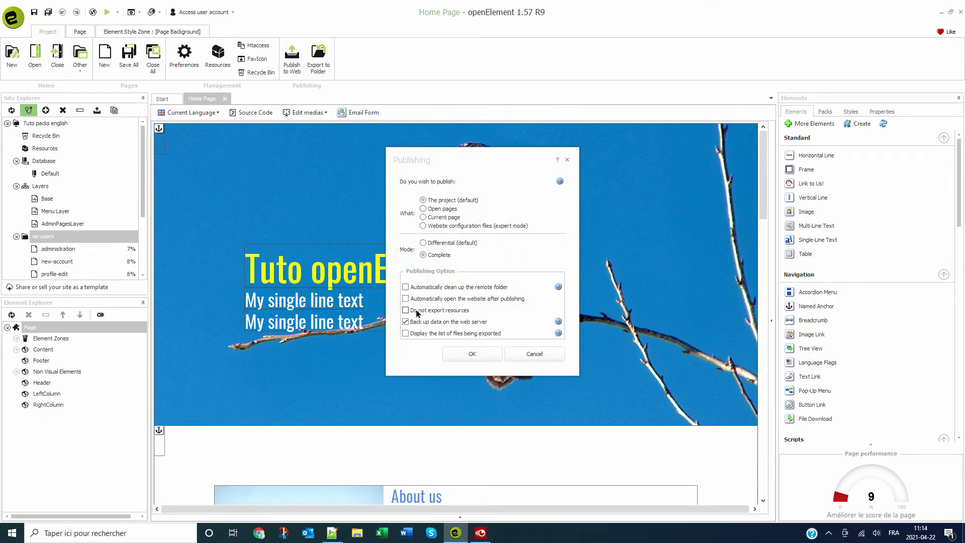
left_click(405, 298)
left_click(468, 353)
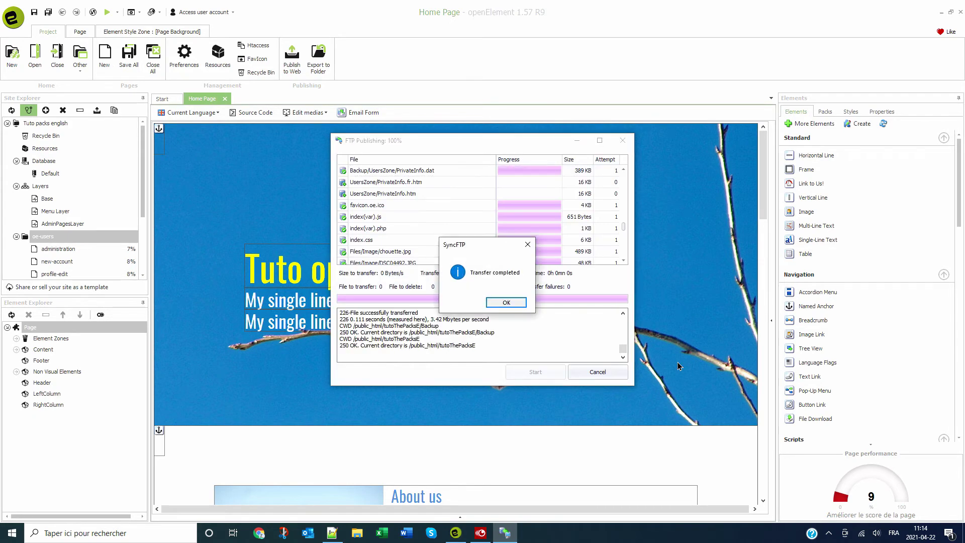
left_click(506, 303)
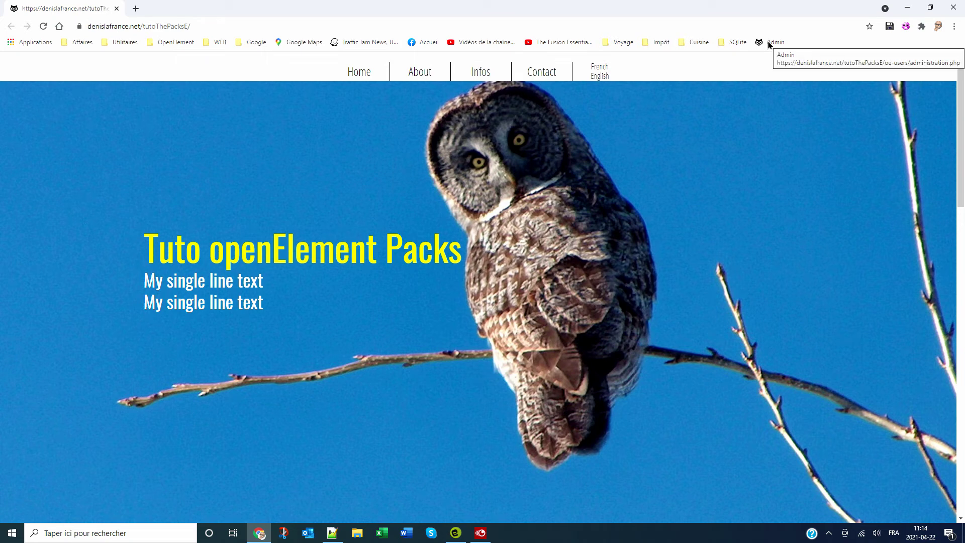
- Update the Admin account's password and contact e-mail, then return to the user administration list
left_click(769, 43)
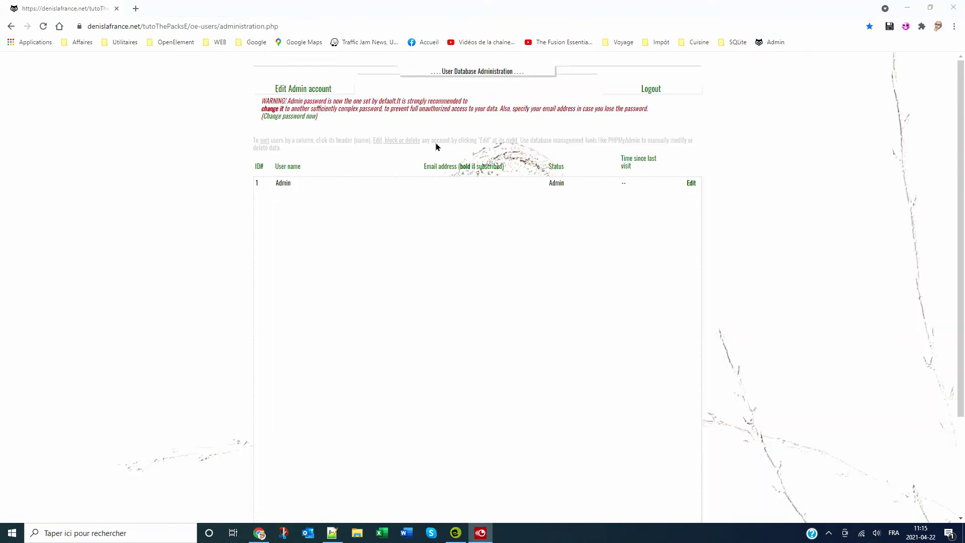
left_click(312, 89)
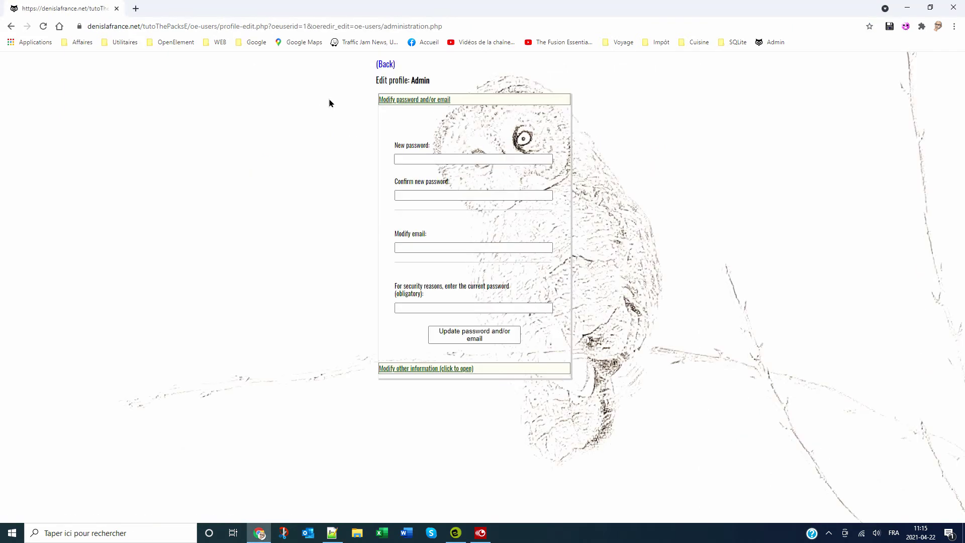
left_click(430, 158)
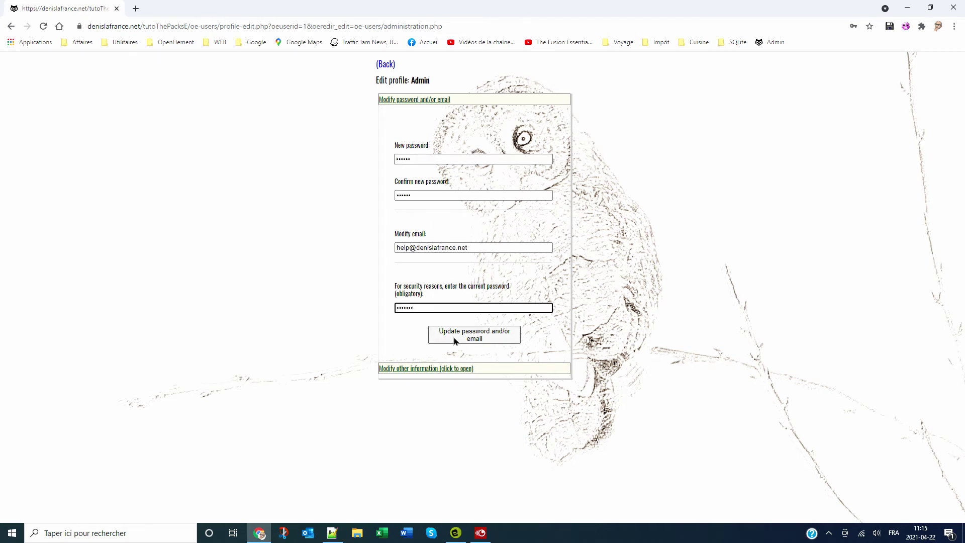
left_click(455, 340)
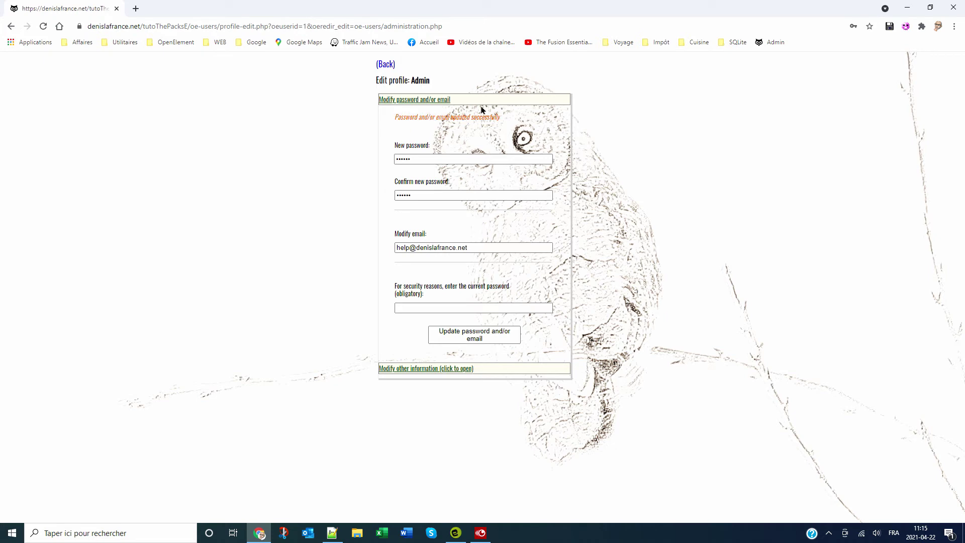
left_click(391, 65)
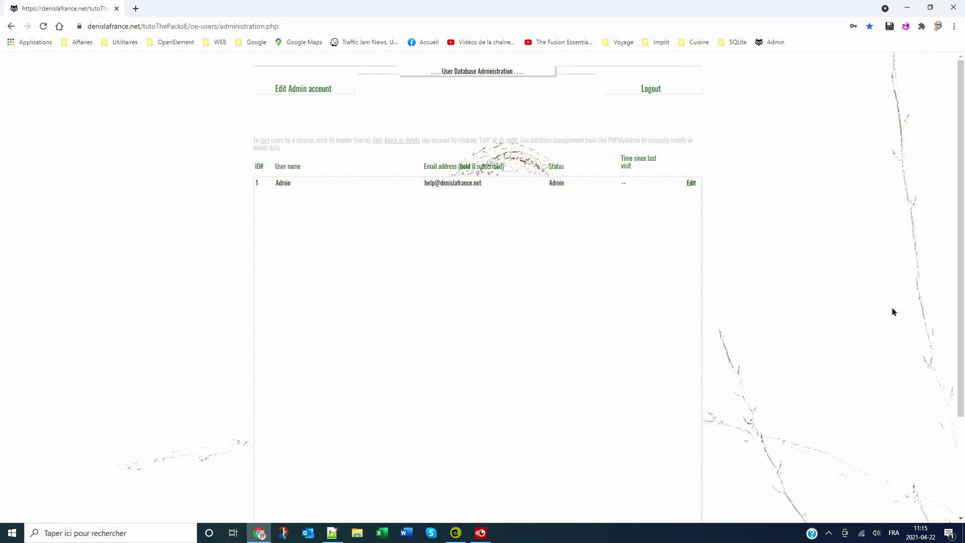
- Close Chrome, the Home Page tab and the Tuto packs english project so it can be reopened
left_click(954, 8)
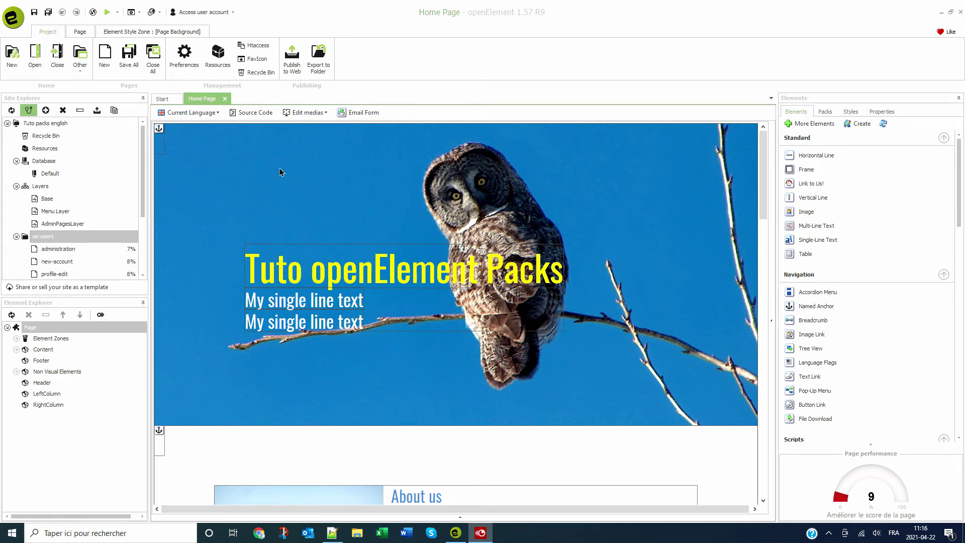
left_click(225, 99)
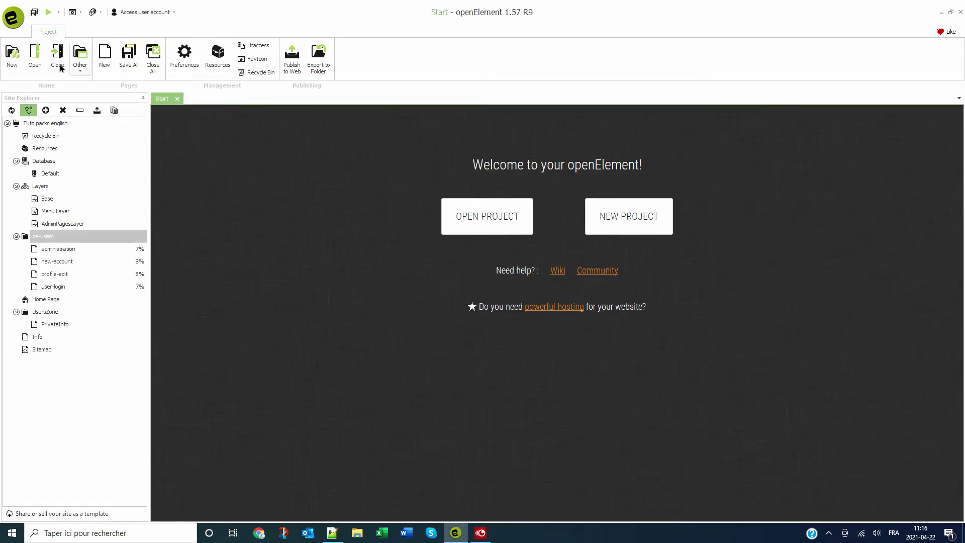
left_click(58, 55)
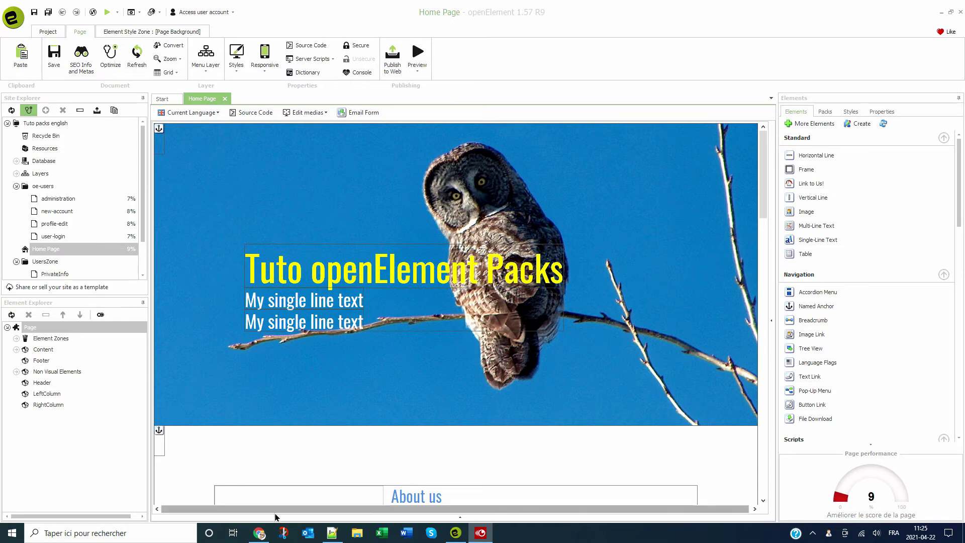
- Confirm in phpMyAdmin that the userPacks database has no tables, then go back to openElement
left_click(259, 533)
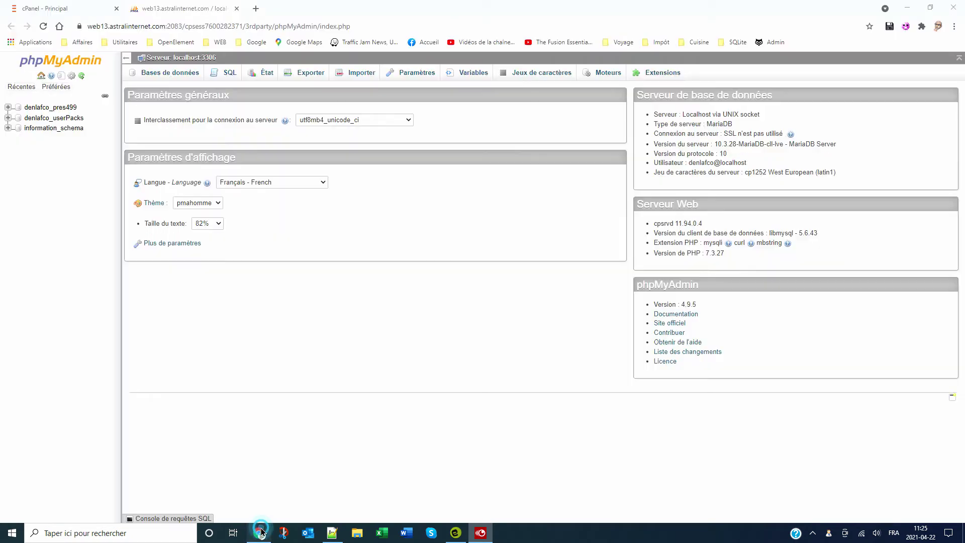
left_click(35, 120)
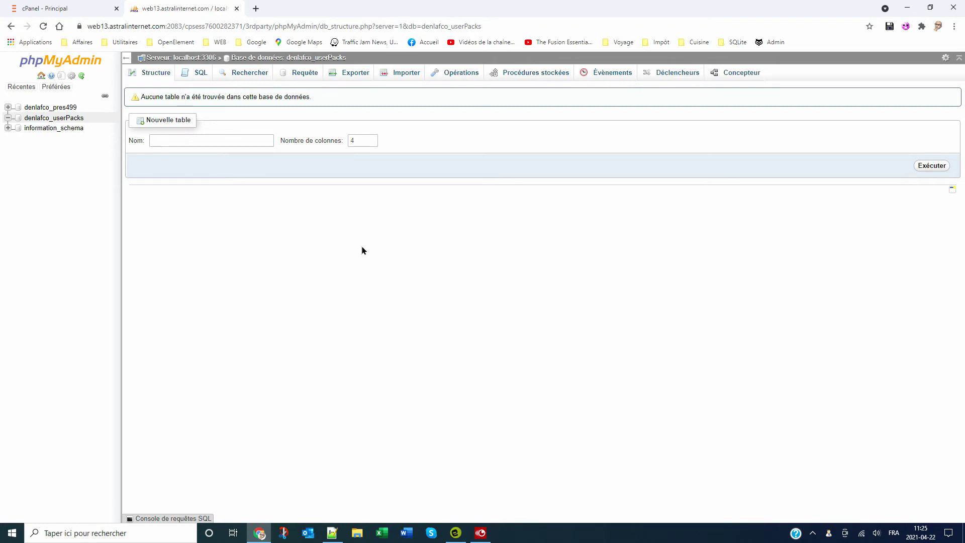
key("alt+Tab")
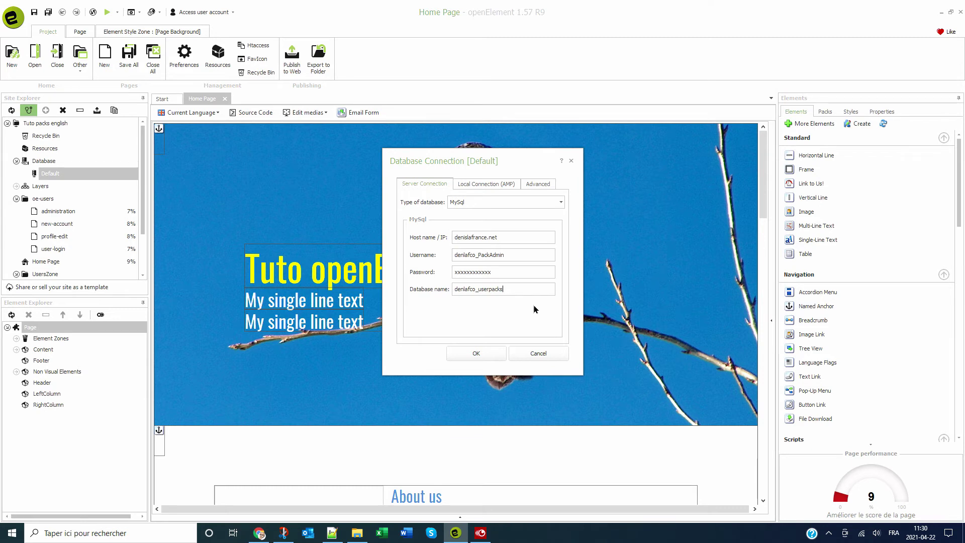
- Keep the Default MySQL connection settings and publish the site to the web with a server backup
left_click(478, 354)
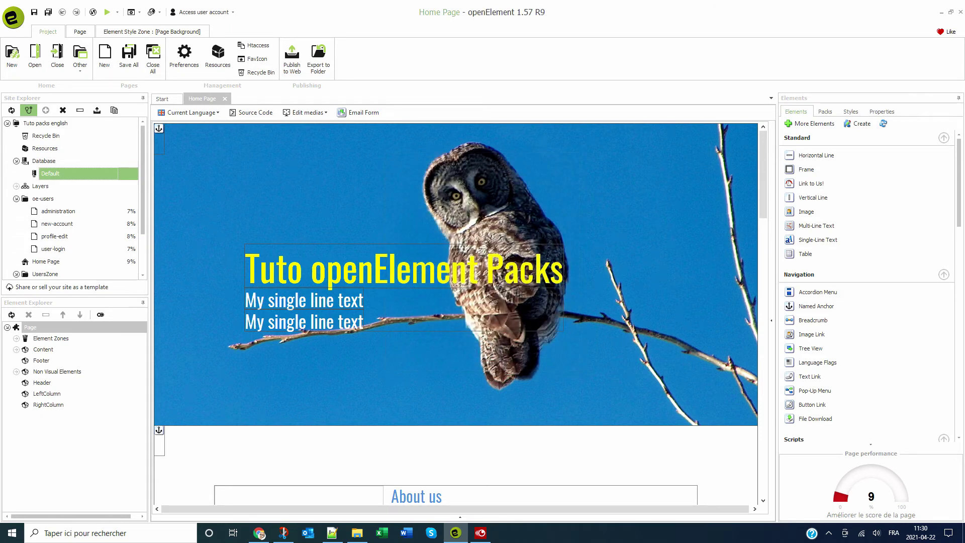
left_click(292, 68)
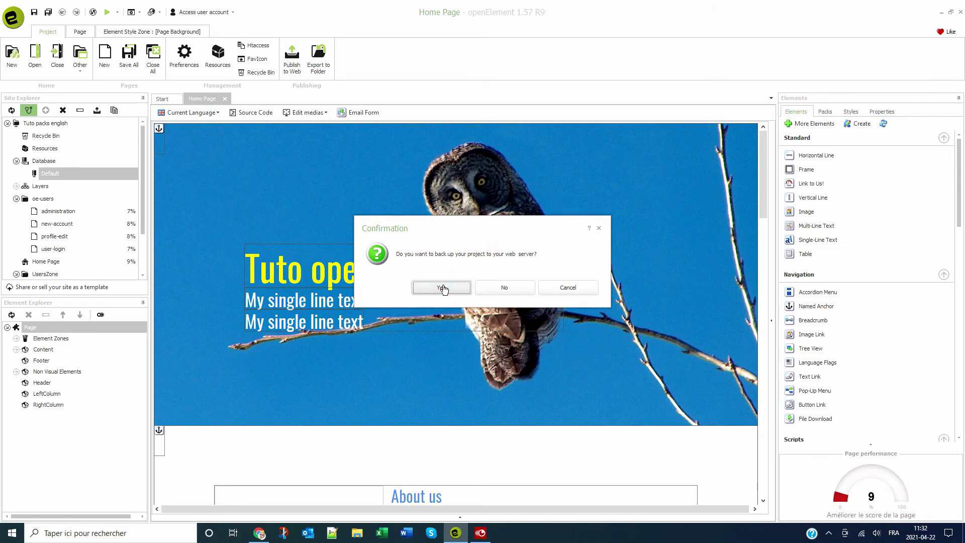
left_click(442, 287)
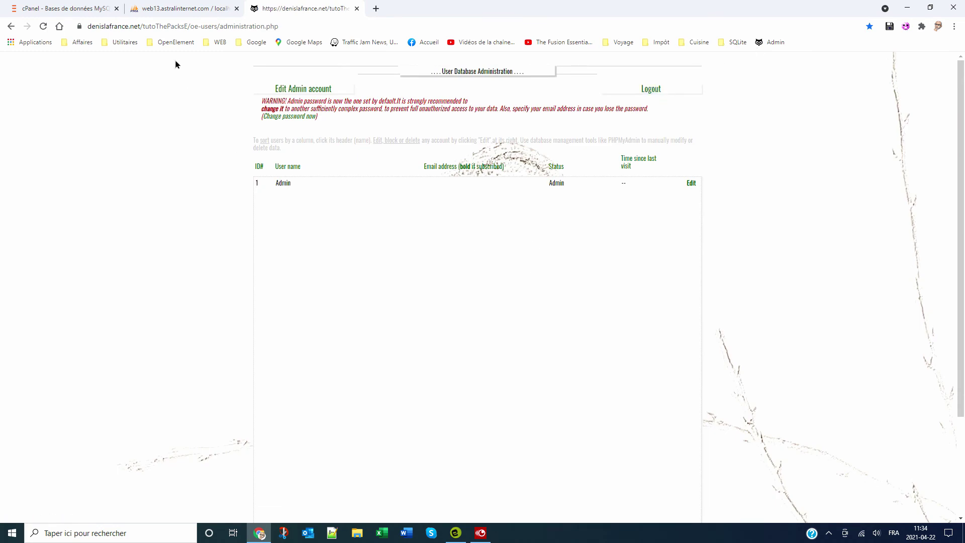
- Reload denlafco_userPacks in phpMyAdmin to see its three oe_logv1 user tables
left_click(170, 6)
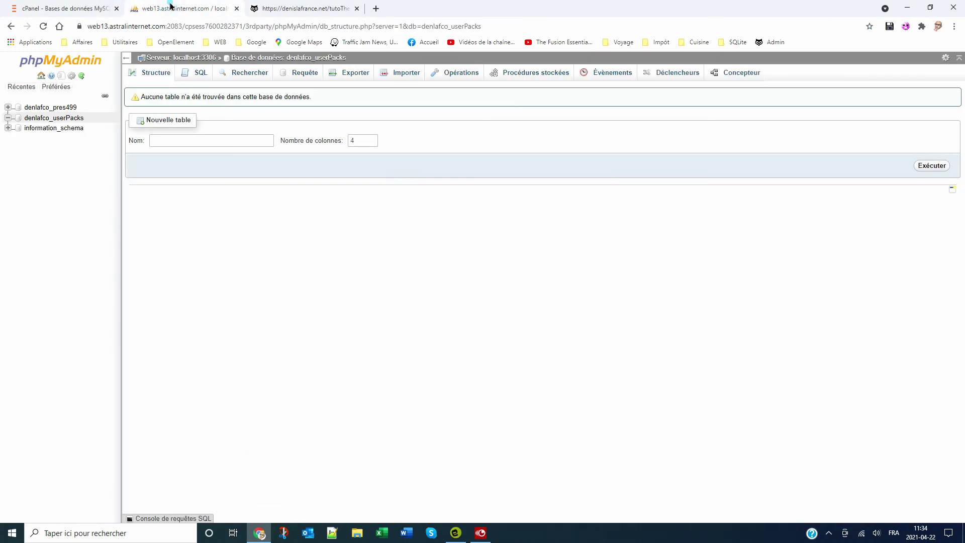
left_click(21, 120)
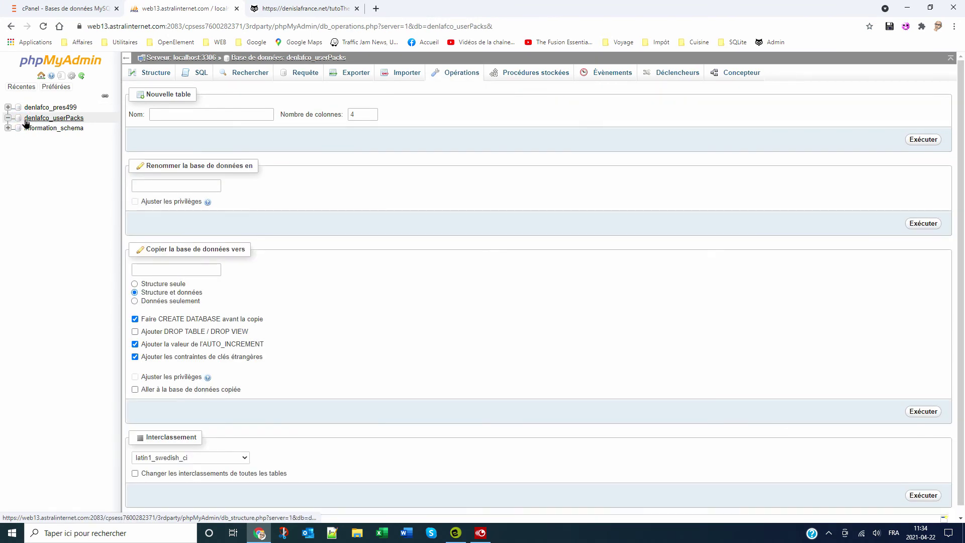
left_click(35, 118)
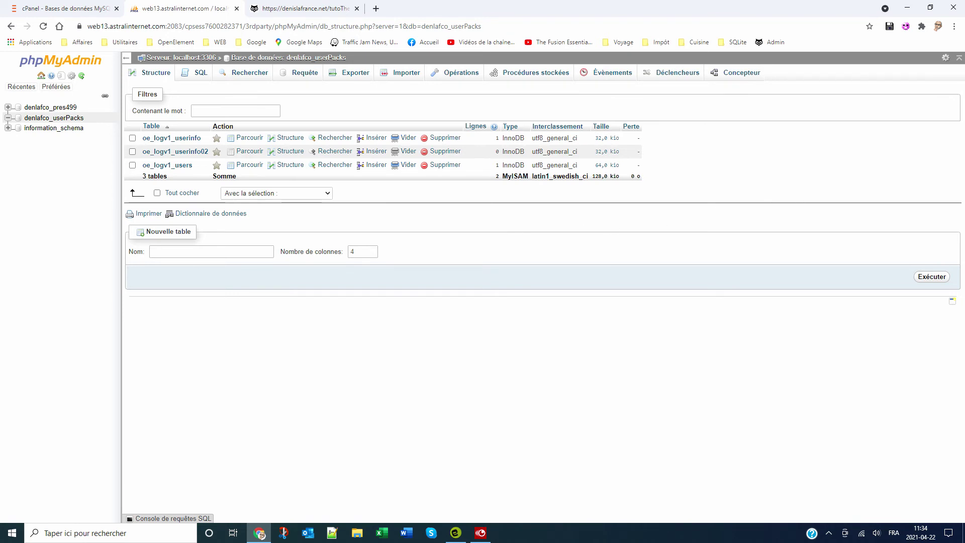
- Save the Admin account's new password and e-mail and return to the user administration list
key("ctrl+Tab")
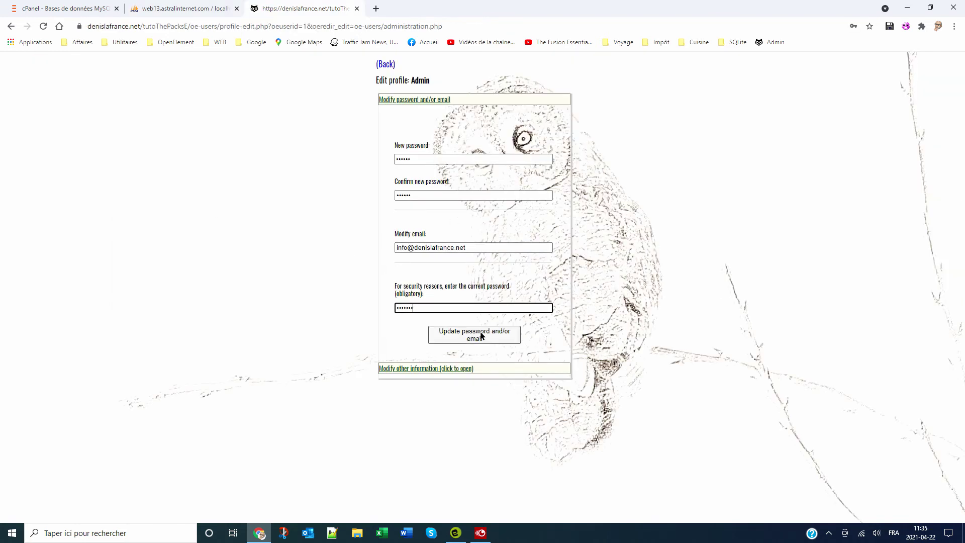
left_click(481, 335)
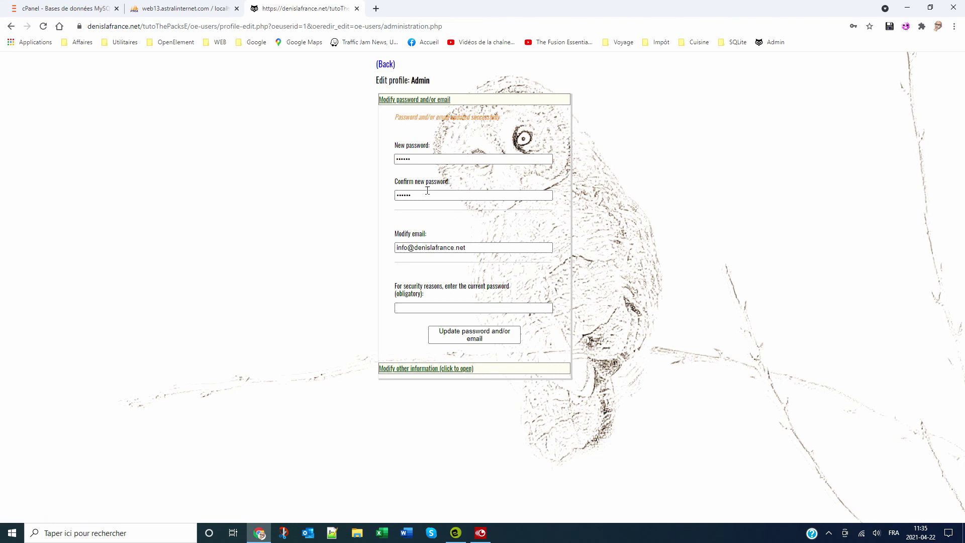
left_click(386, 65)
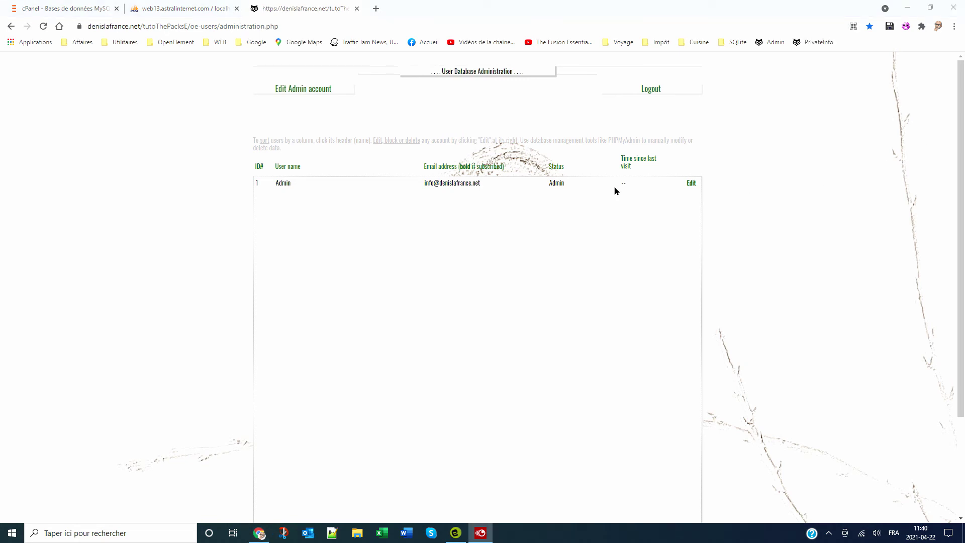
- Open the published PrivateInfo page and look over its Private Info blocks
left_click(817, 44)
scroll(420, 186, "down", 5)
scroll(436, 225, "up", 5)
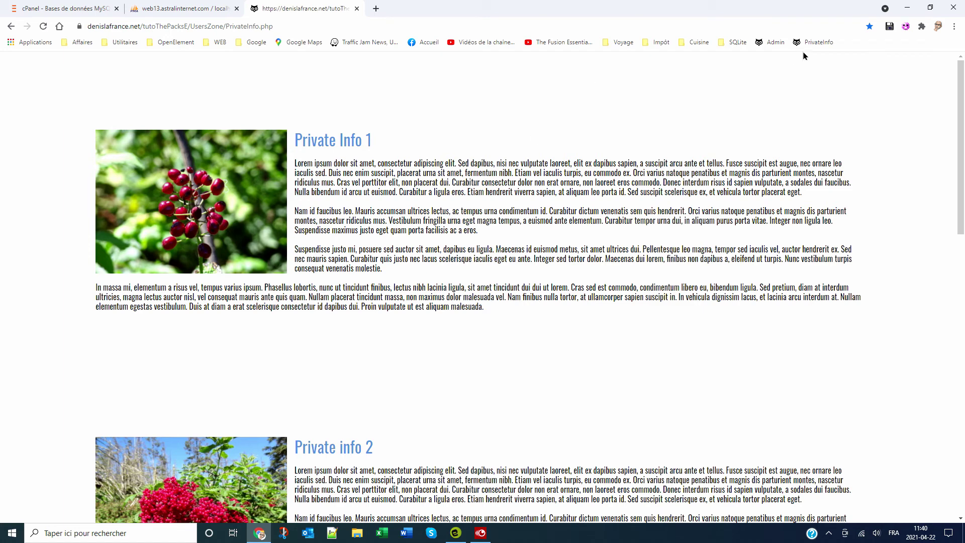
- Add the '#50: Protect a page' pack to PrivateInfo, login page oe-users/user-login.php, access level 1, and save
left_click(907, 8)
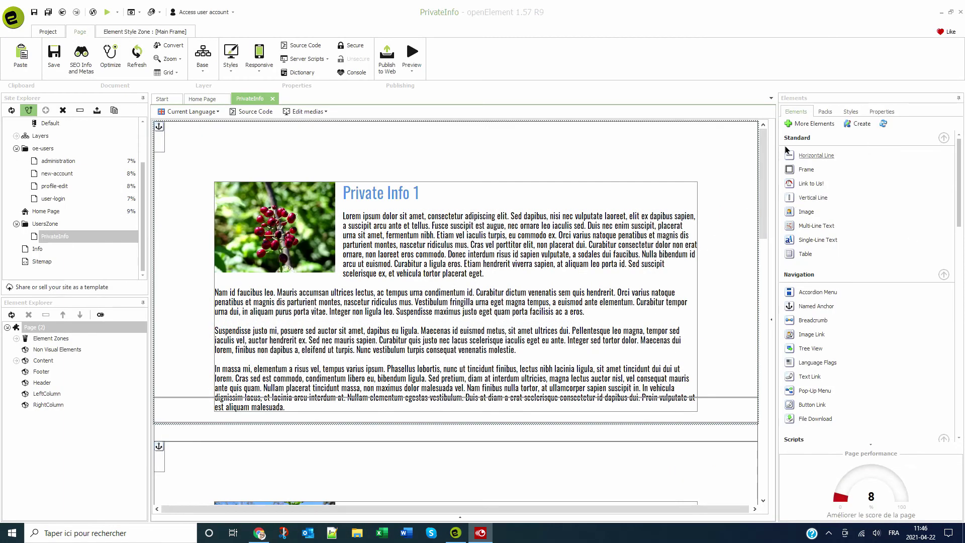
left_click(825, 111)
mouse_move(818, 204)
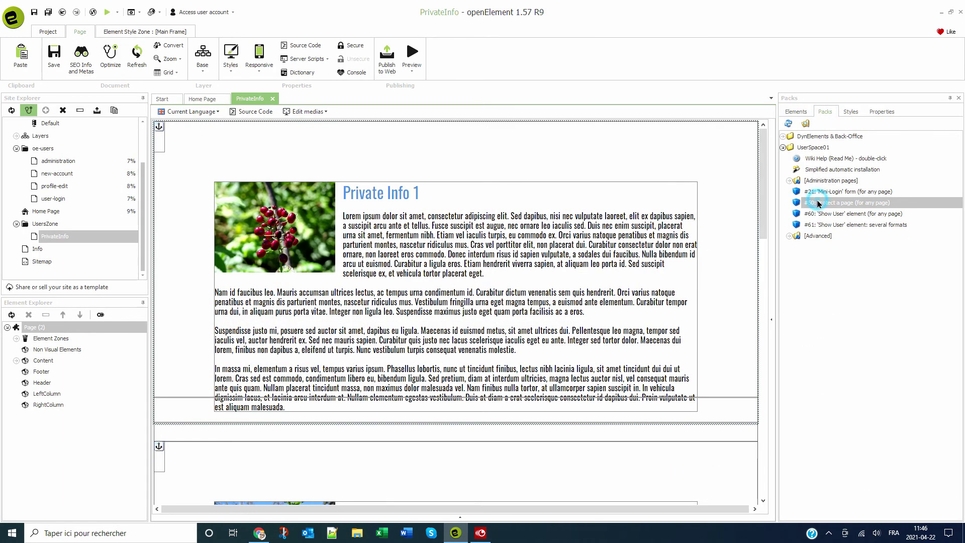
left_click_drag(819, 203, 317, 184)
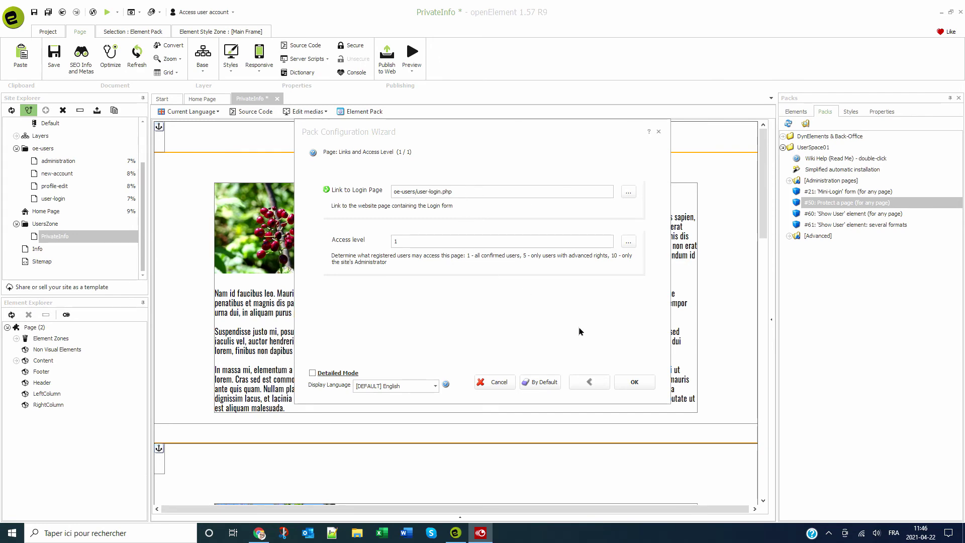
left_click(635, 382)
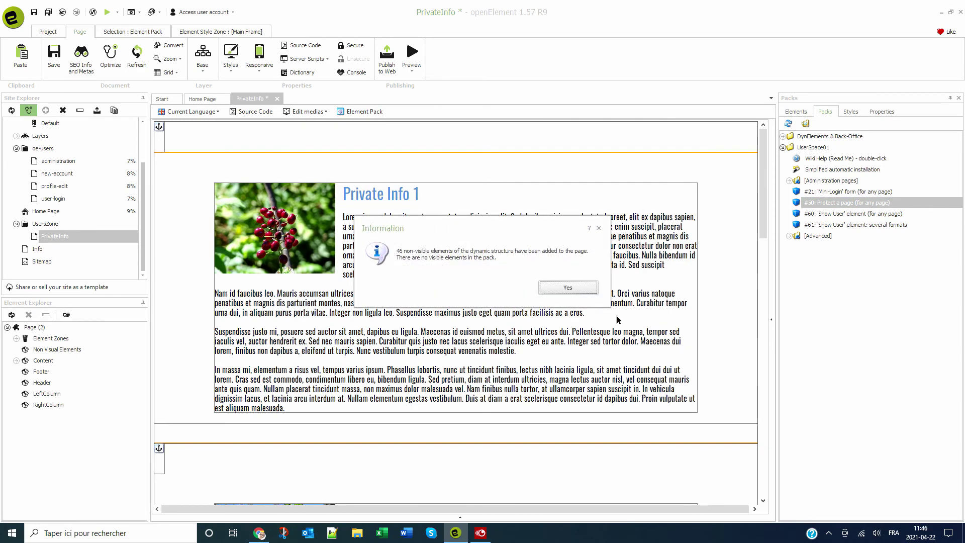
left_click(567, 287)
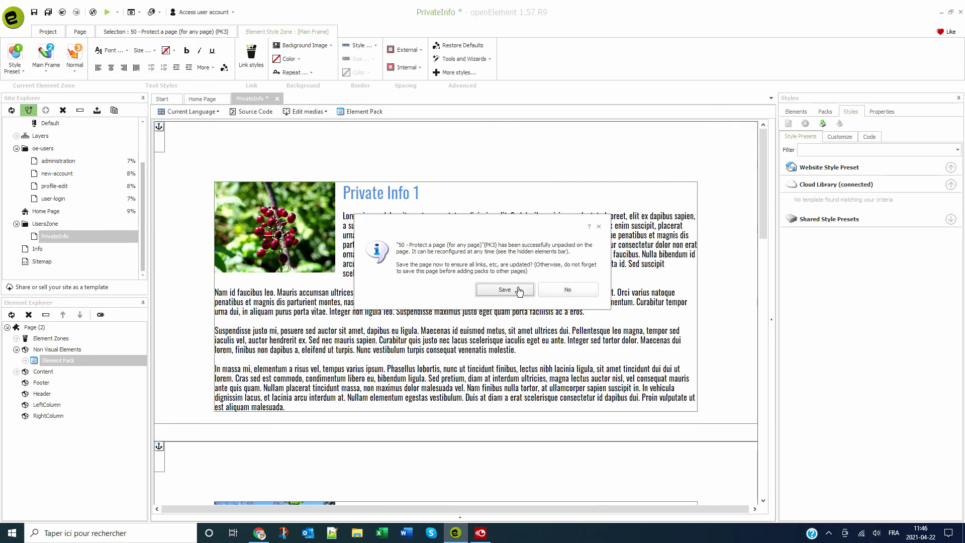
left_click(516, 292)
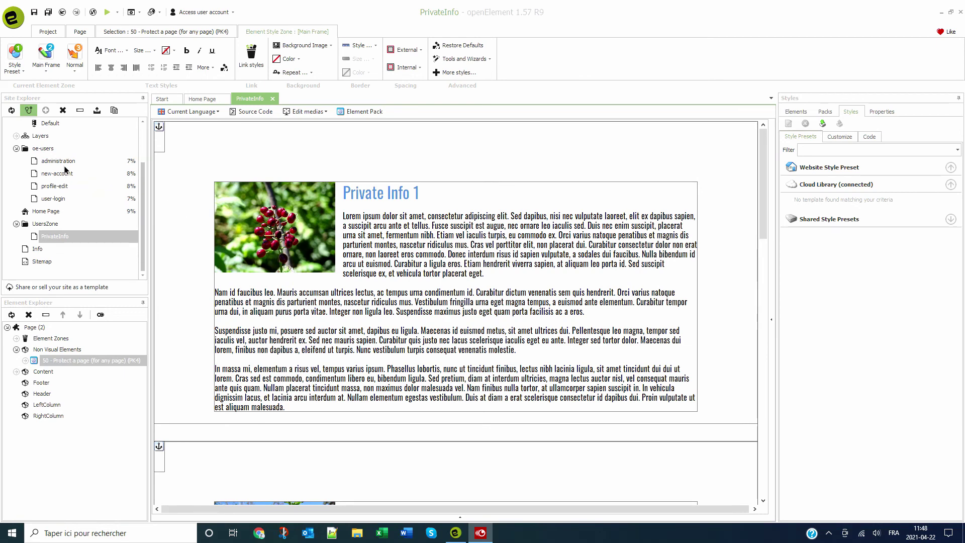
scroll(68, 169, "up", 2)
- Confirm the Default database connection and publish the current page in Complete mode
left_click(45, 173)
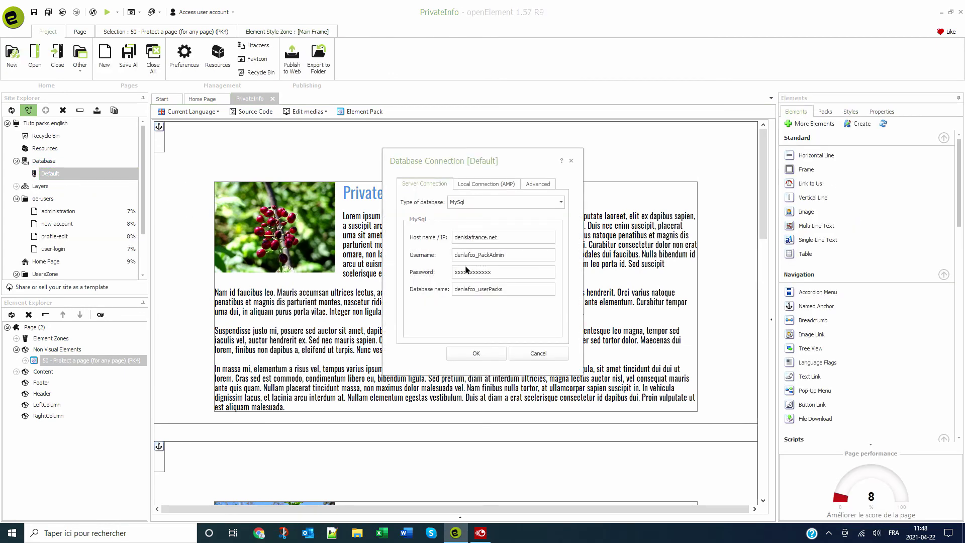
left_click(465, 354)
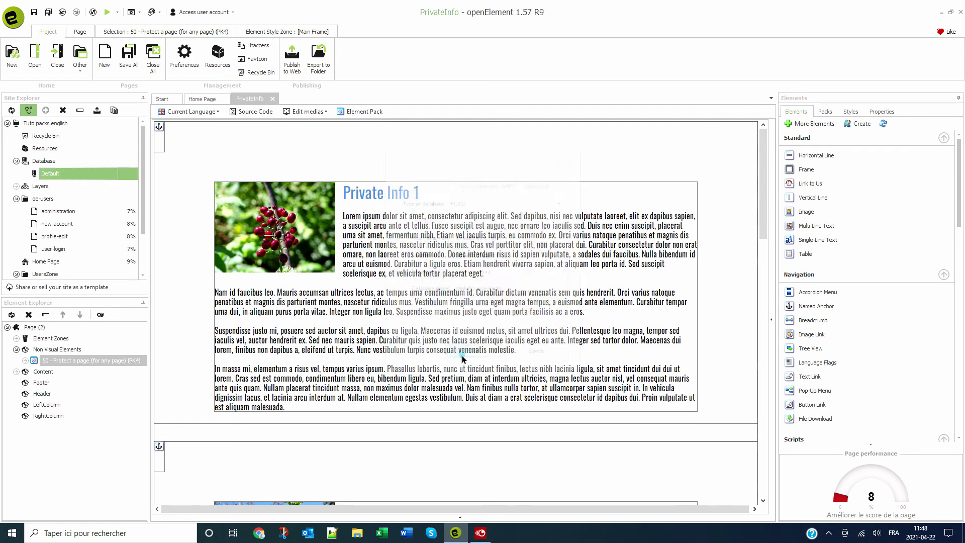
left_click(293, 60)
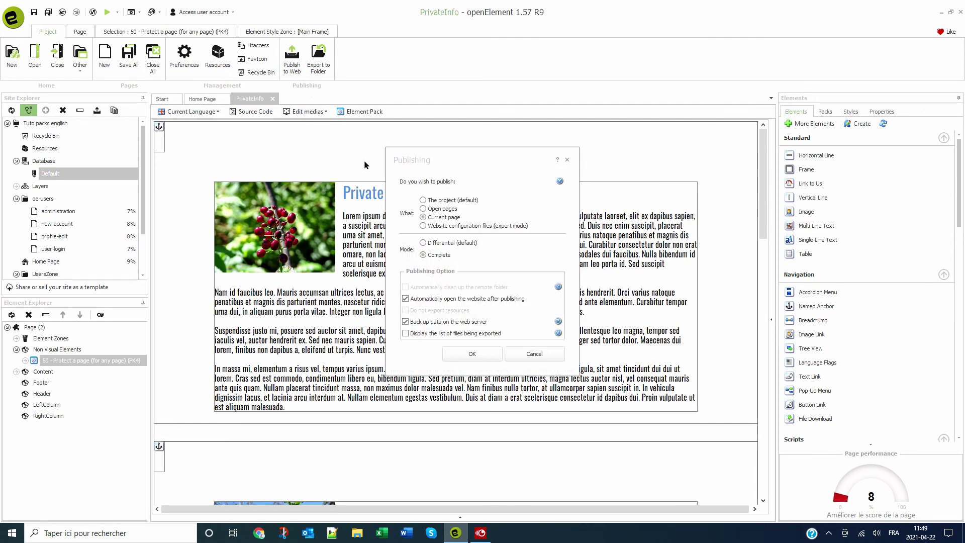
left_click(463, 351)
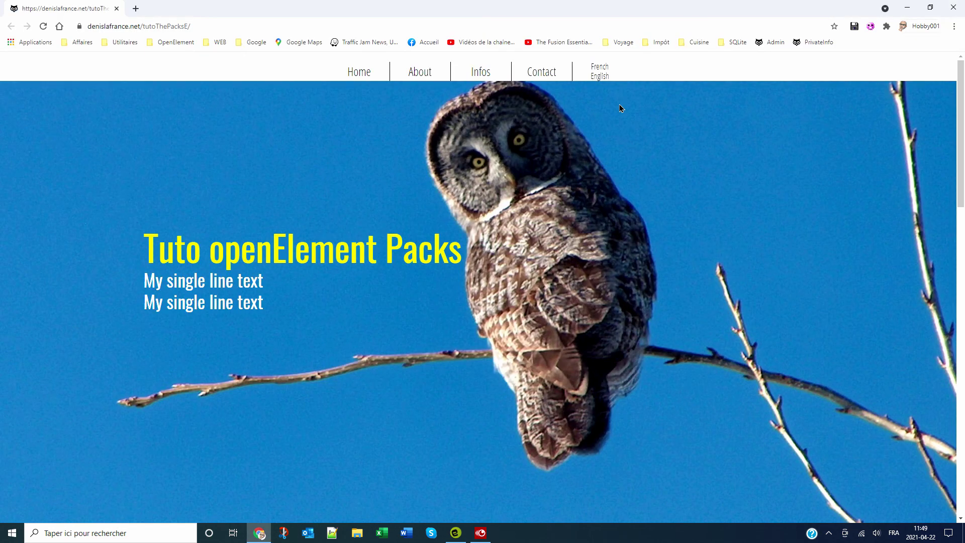
- Open the live PrivateInfo page and confirm it redirects to the user-login form
left_click(810, 45)
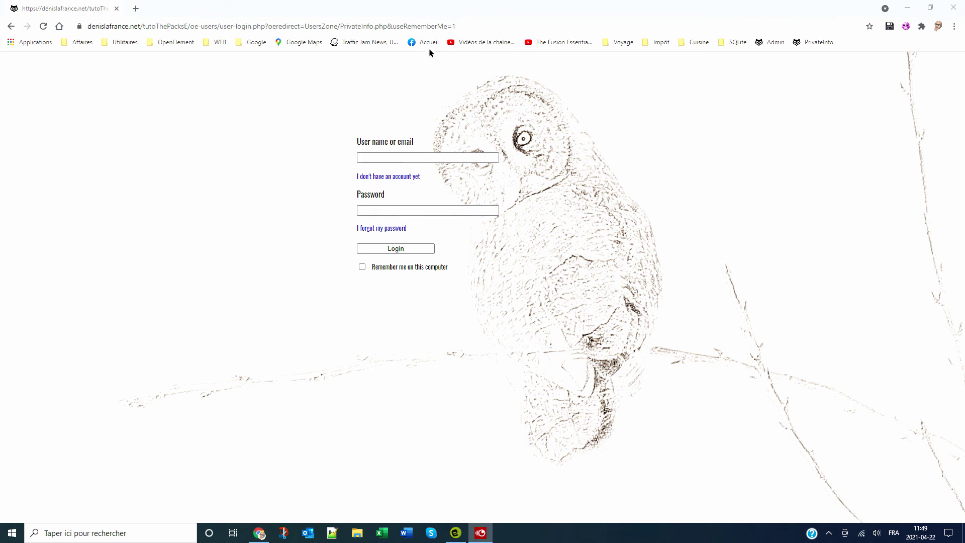
- Close Chrome, return to the Home Page, and expand the [Advanced] UserSpace01 packs (#70, #80)
left_click(954, 7)
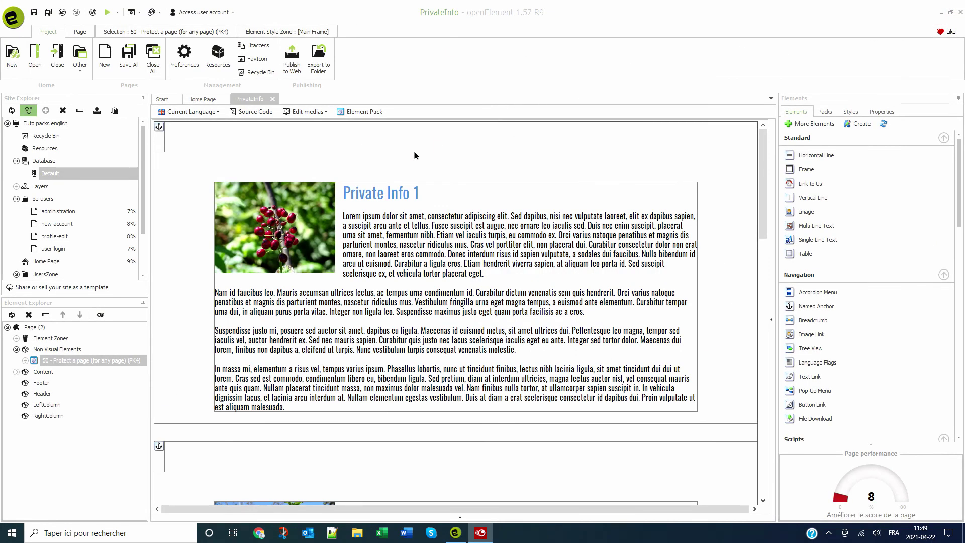
left_click(216, 98)
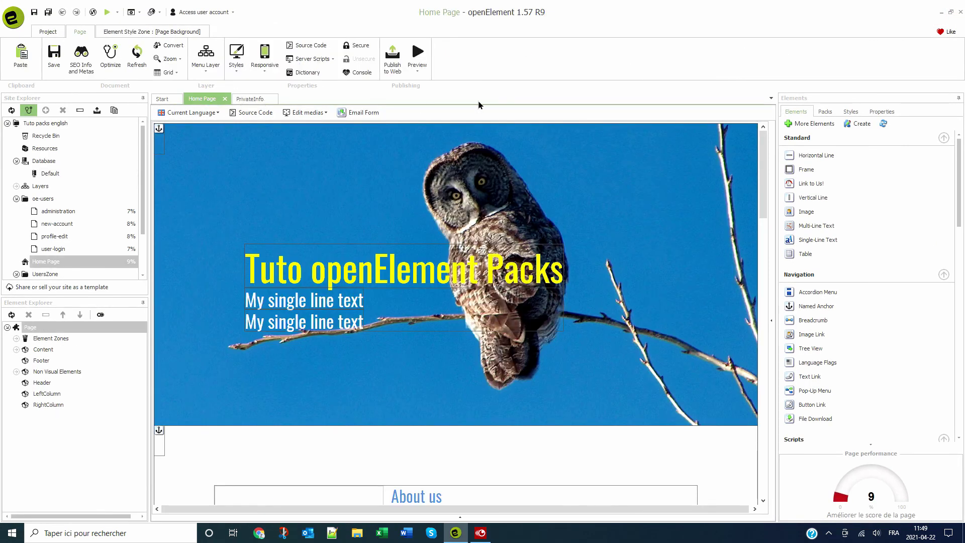
left_click(826, 112)
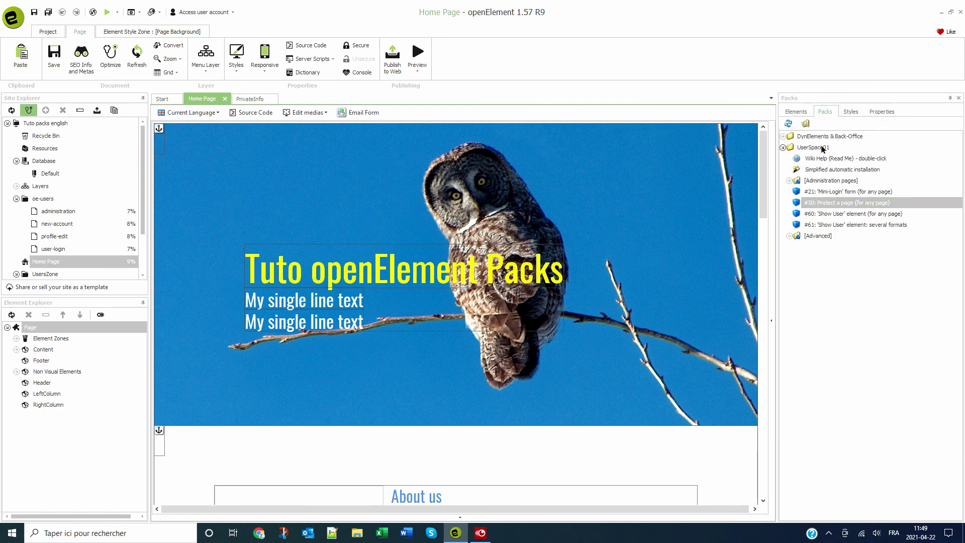
left_click(791, 235)
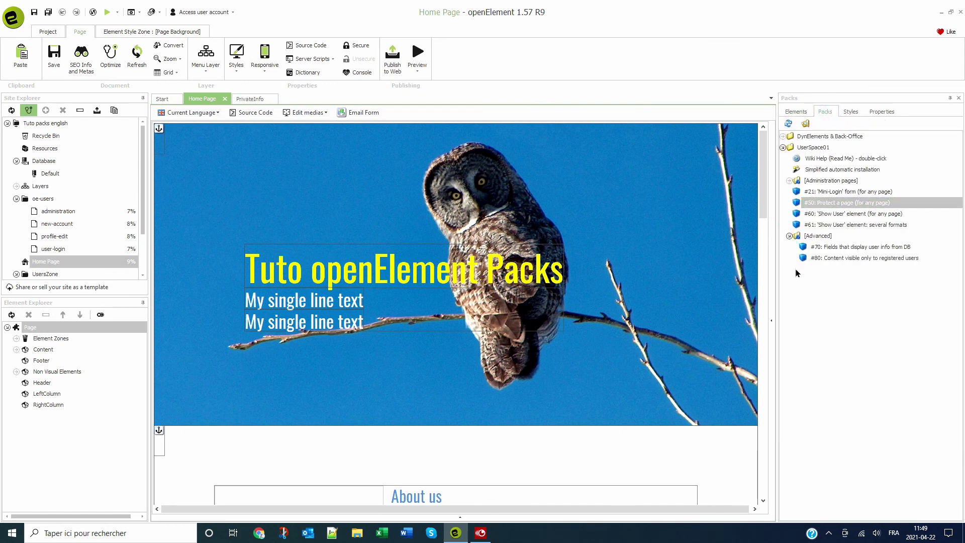